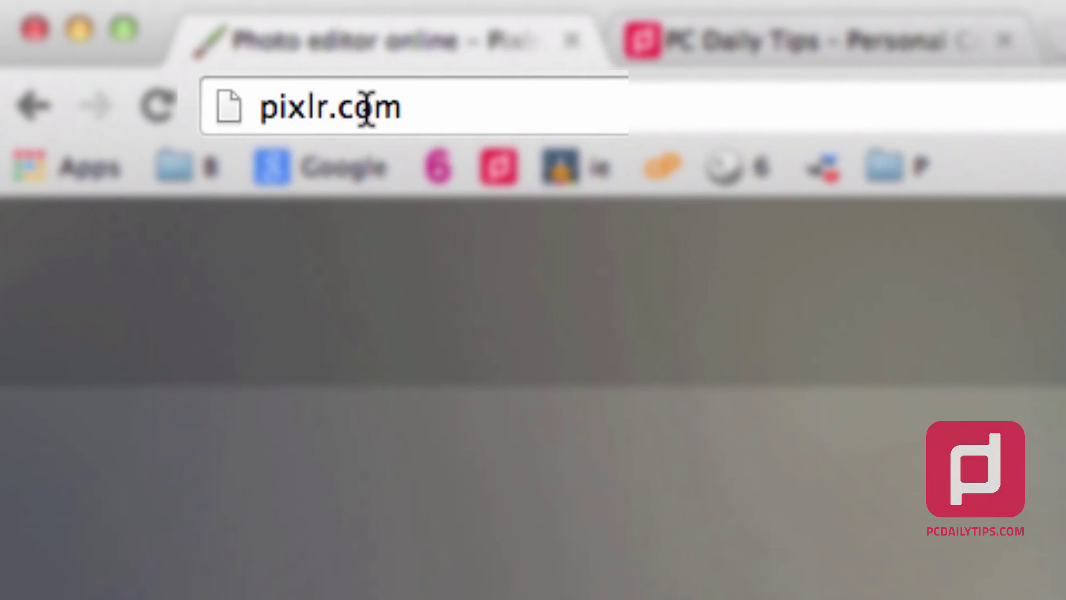
- Load pixlr.com in Chrome and launch the Pixlr Editor web app
left_click_drag(483, 119, 243, 105)
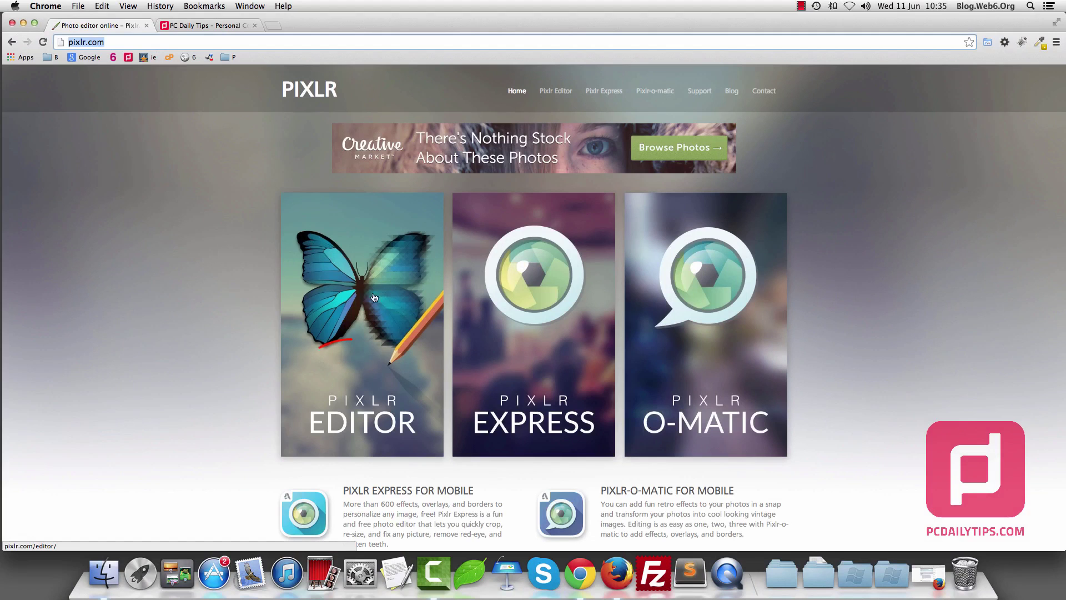
left_click(362, 411)
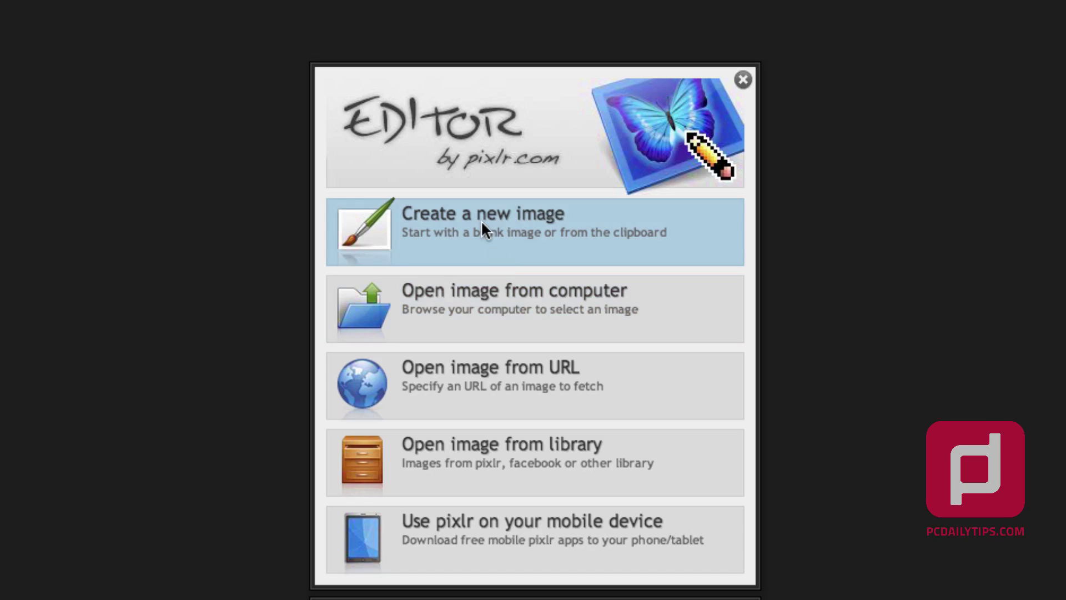
- Choose 'Create a new image' from the Pixlr start panel
left_click(451, 226)
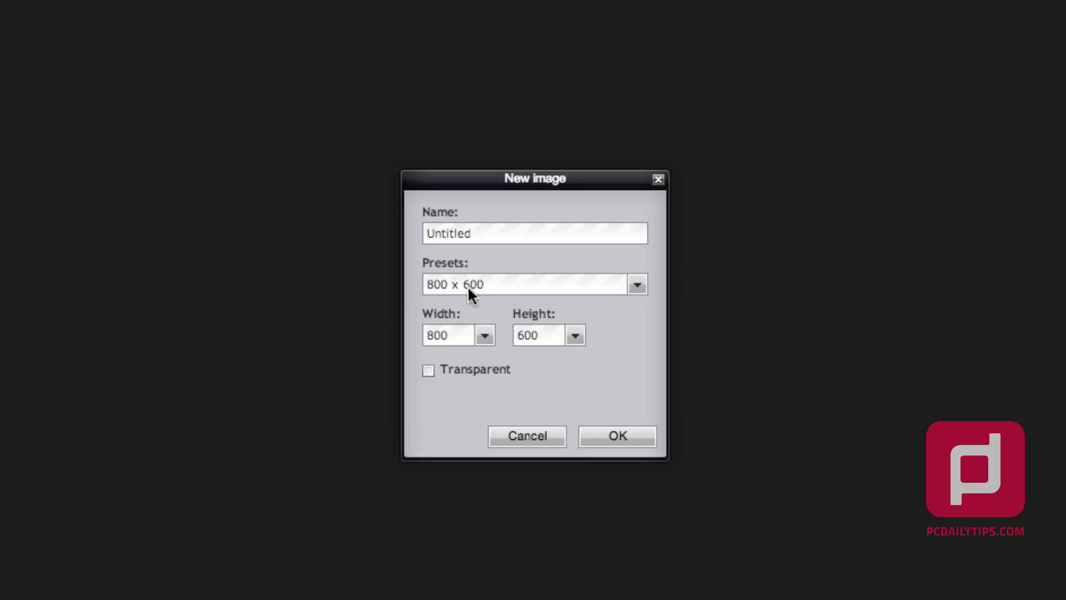
- Name the new image 'YouTube watermark', set height 800 with transparent background, and create it
double_click(465, 236)
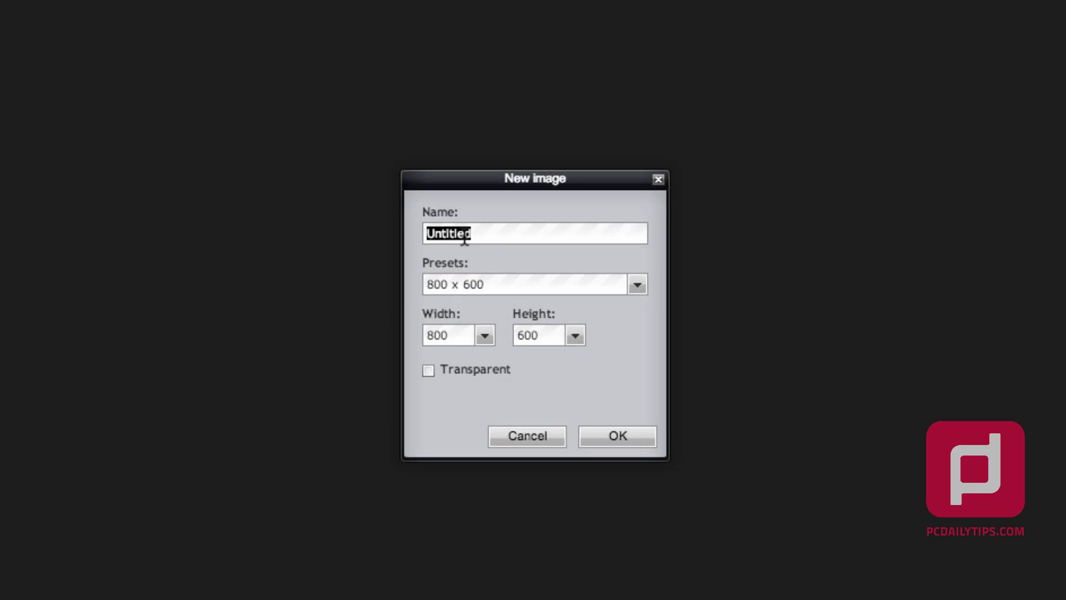
type("YouTube w")
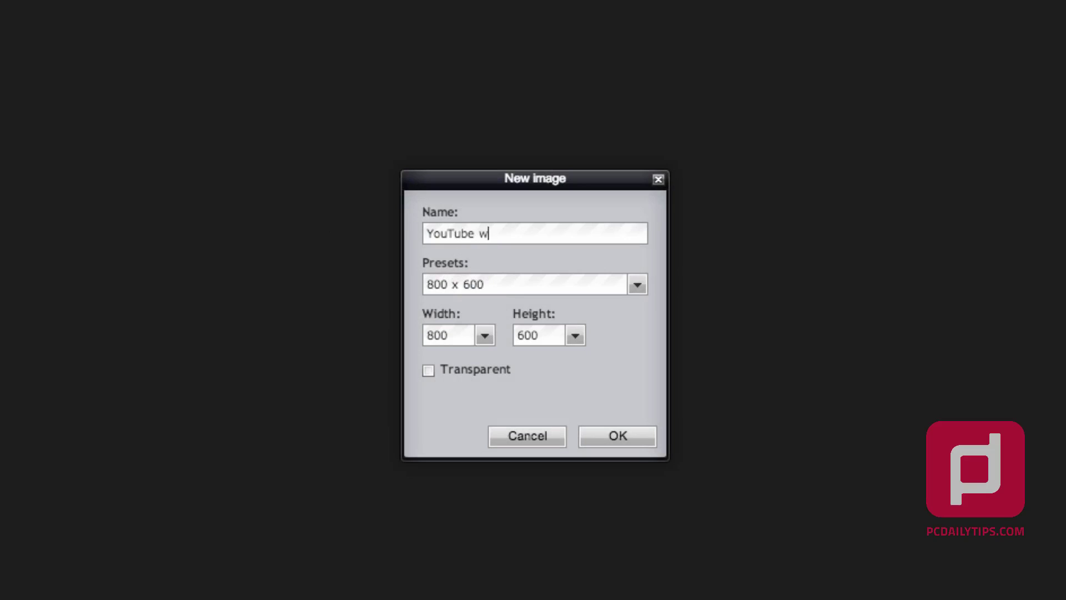
type("atermark")
left_click(639, 286)
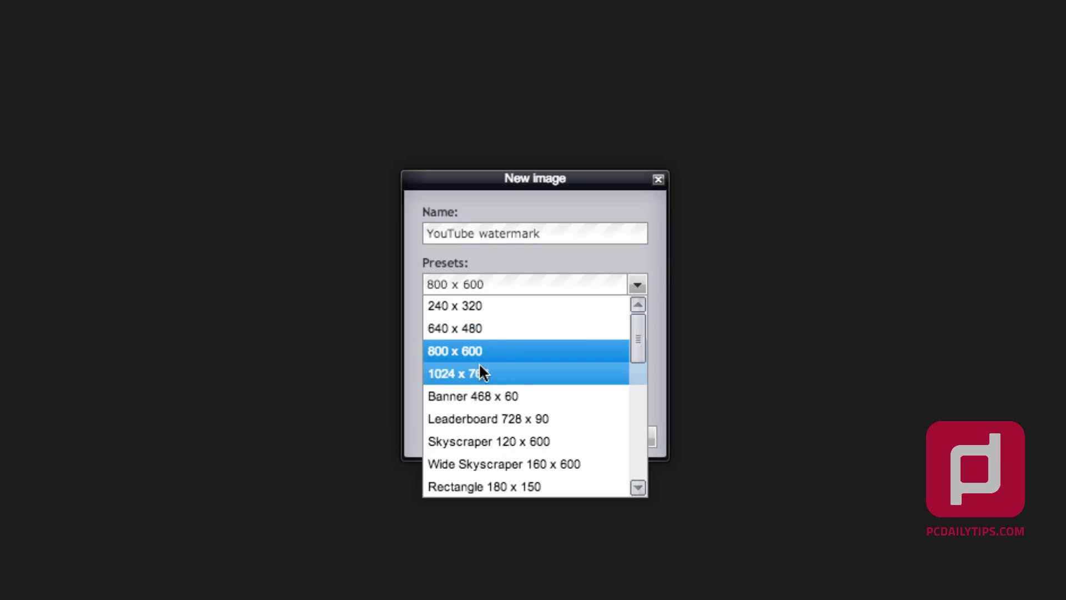
left_click(578, 266)
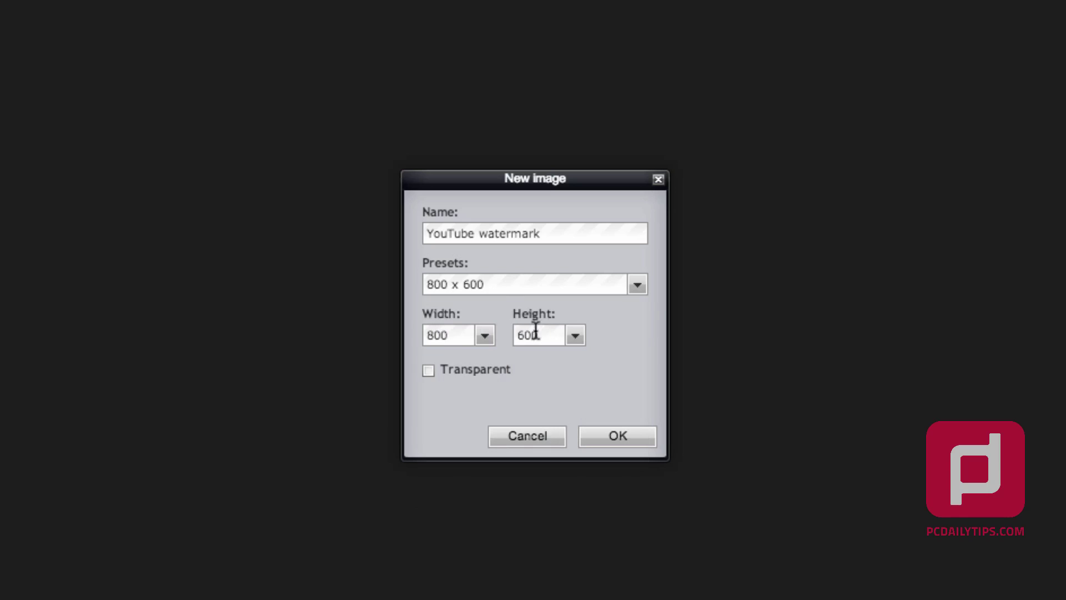
left_click_drag(434, 335, 408, 335)
left_click_drag(525, 335, 519, 335)
type("8")
left_click(428, 371)
left_click(626, 436)
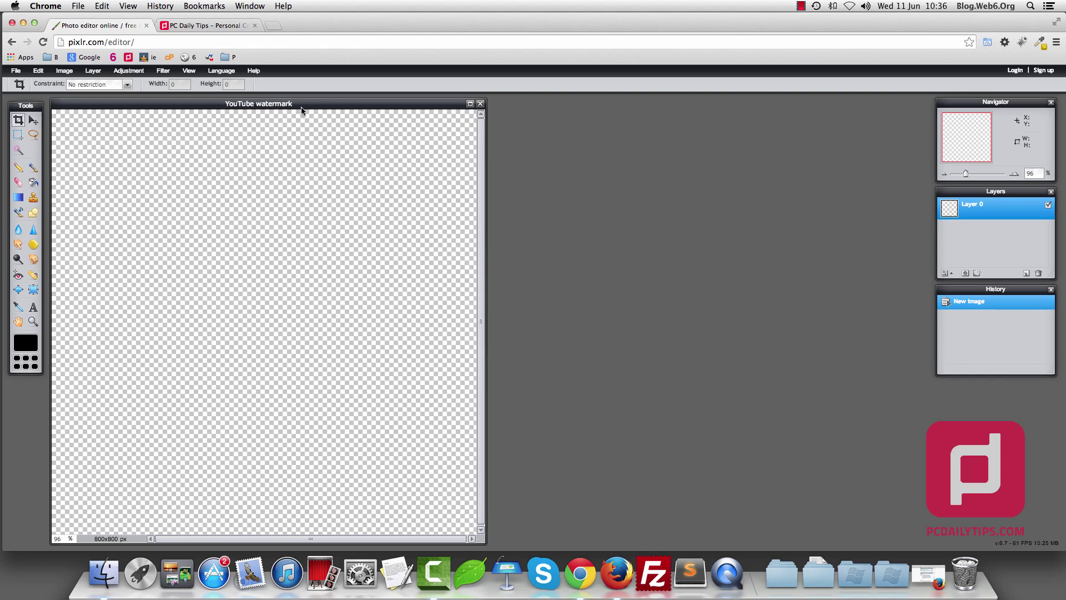
- Dock the Navigator, Layers and History panels beside the canvas and enlarge the document window
left_click_drag(1006, 105, 564, 108)
left_click_drag(986, 190, 564, 194)
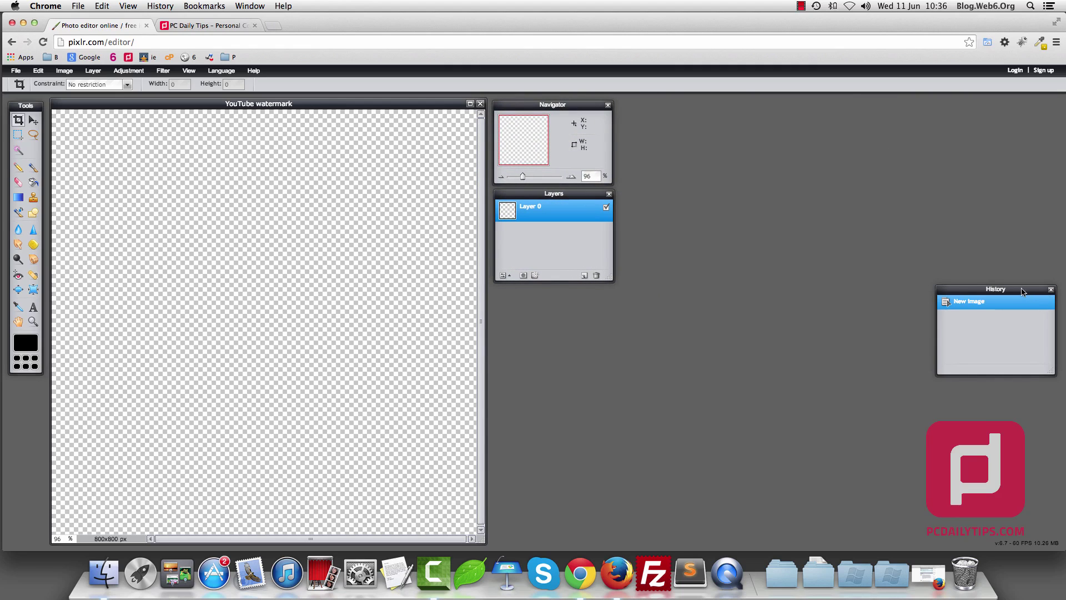
left_click_drag(1022, 291, 580, 296)
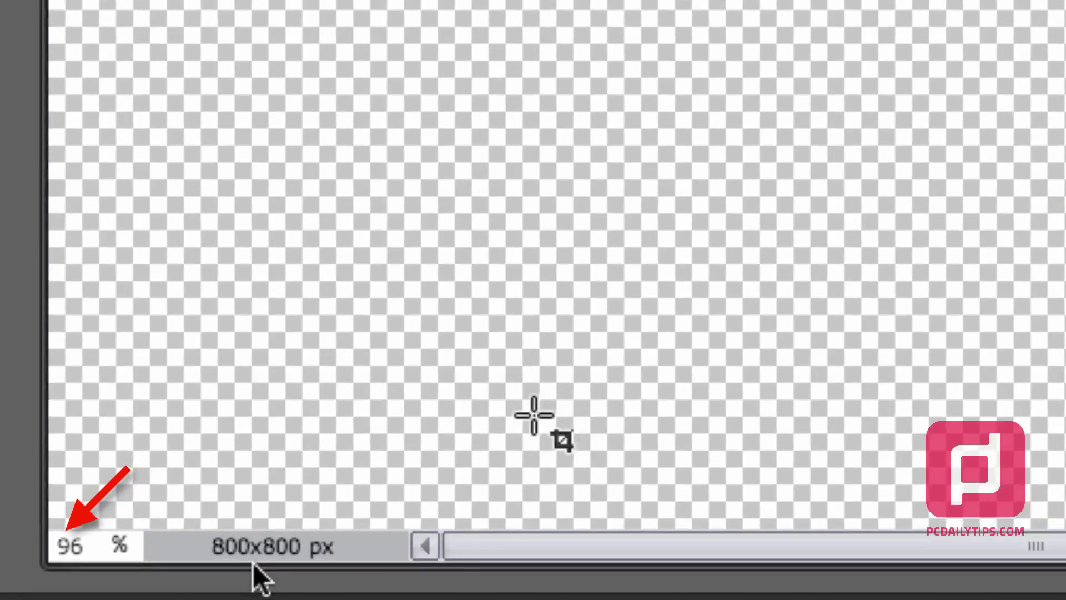
left_click_drag(87, 548, 21, 559)
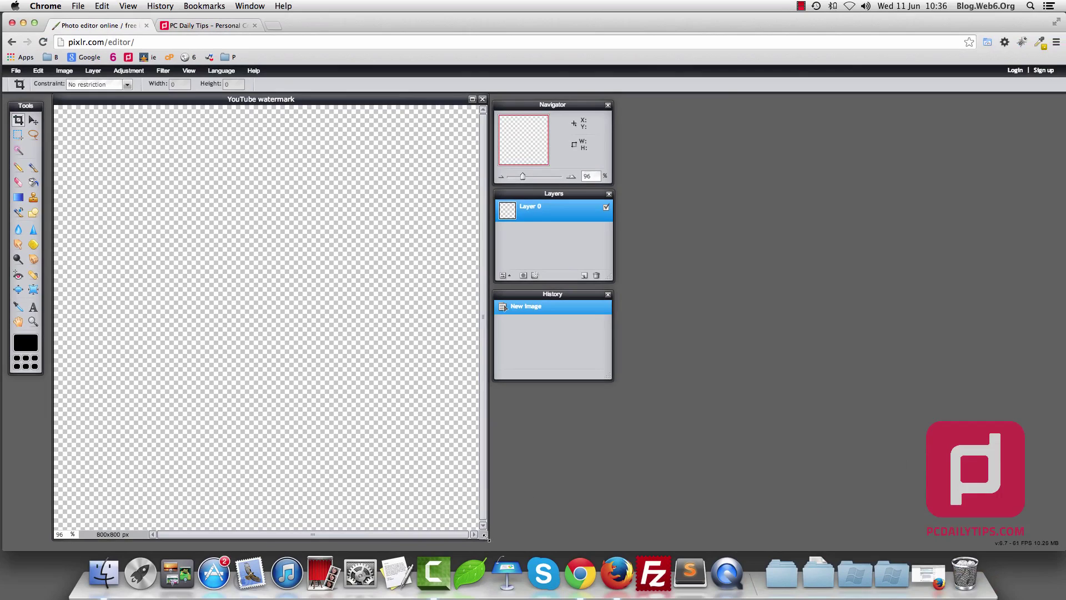
left_click_drag(484, 536, 500, 545)
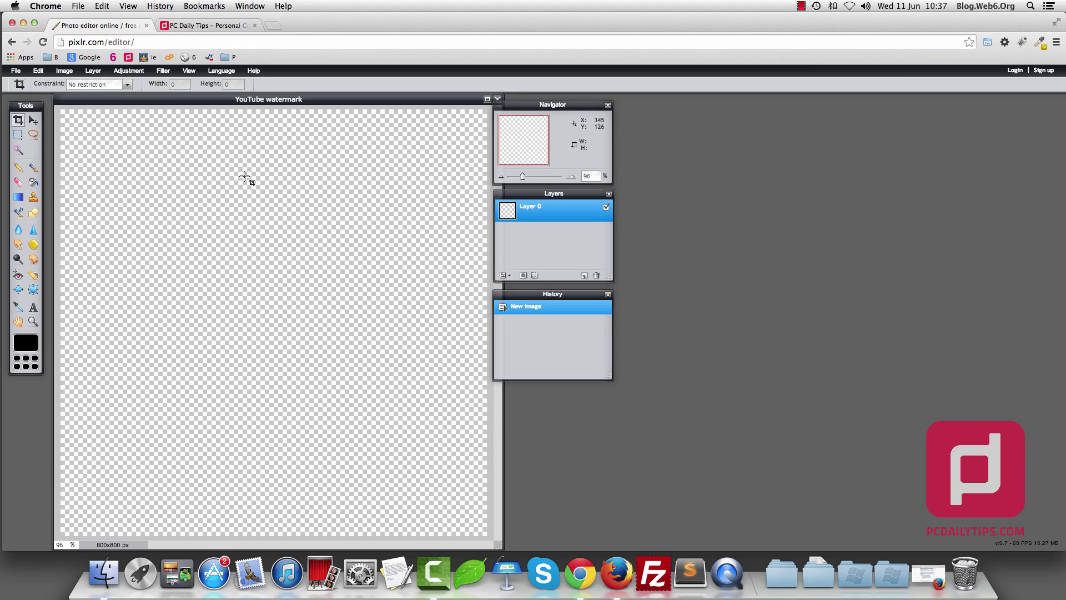
left_click(104, 574)
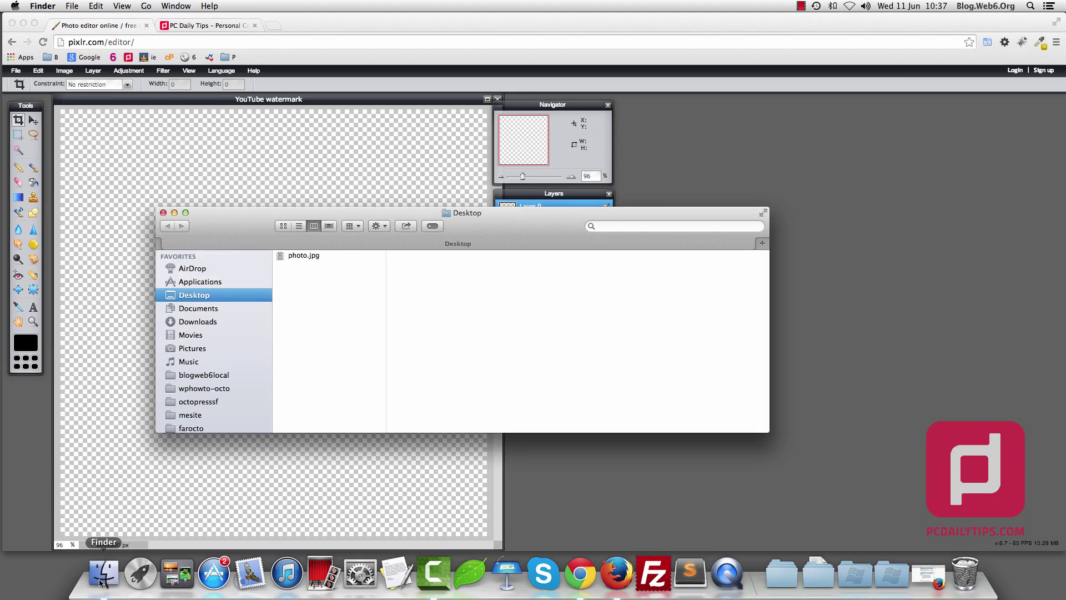
left_click(307, 258)
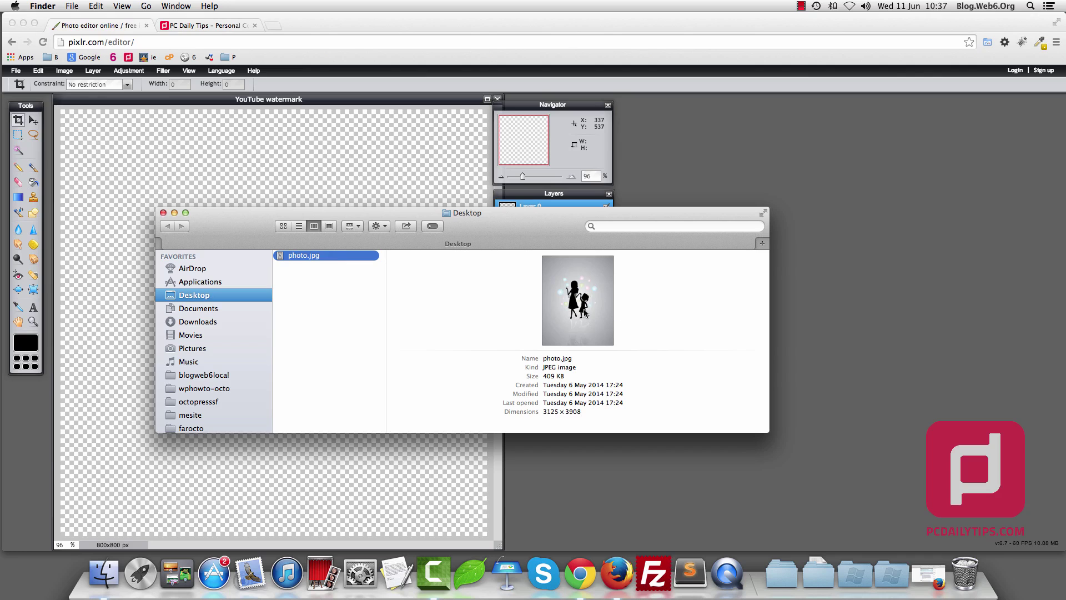
left_click(163, 213)
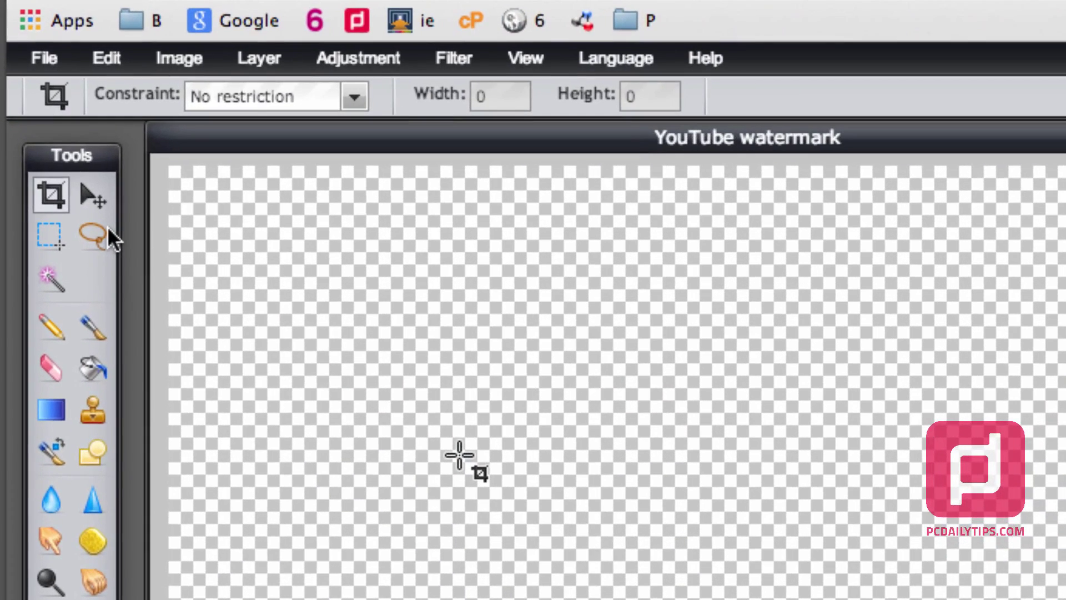
- Import photo.jpg from the Desktop using Layer > Open image as layer
left_click(165, 61)
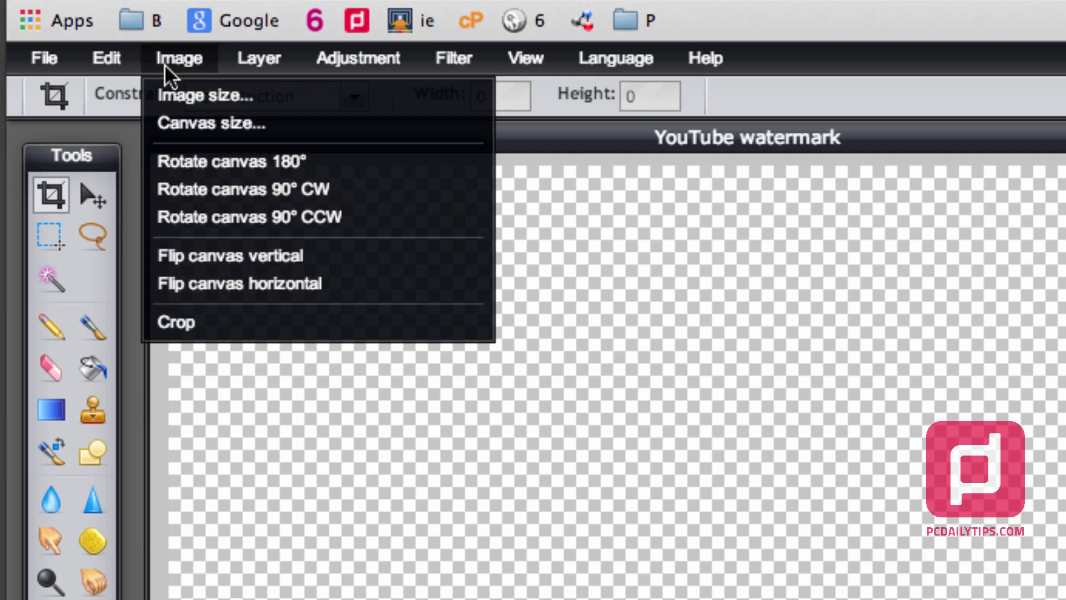
mouse_move(260, 58)
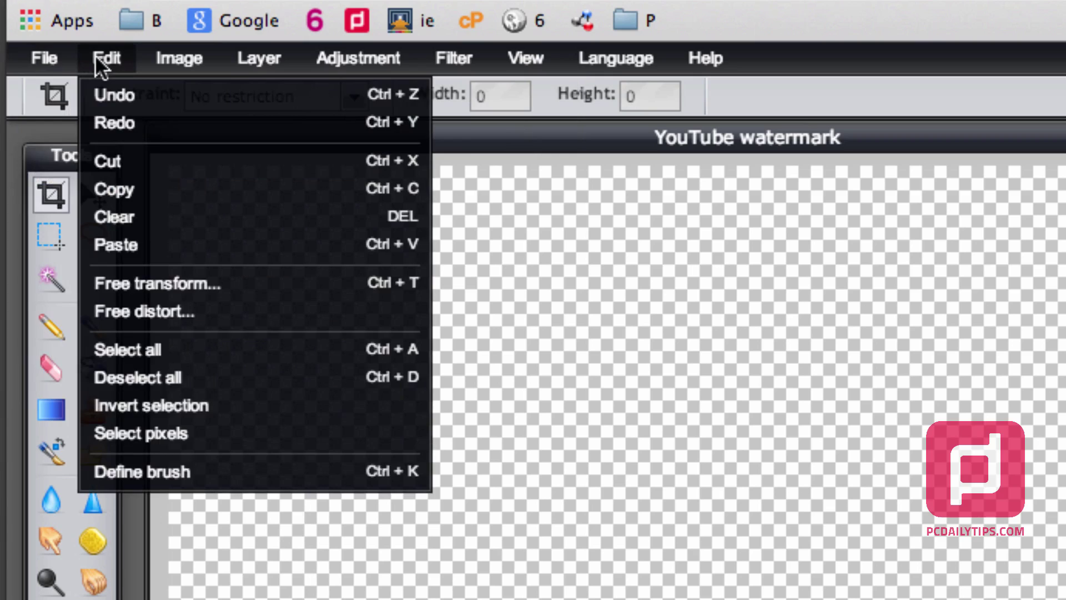
mouse_move(55, 58)
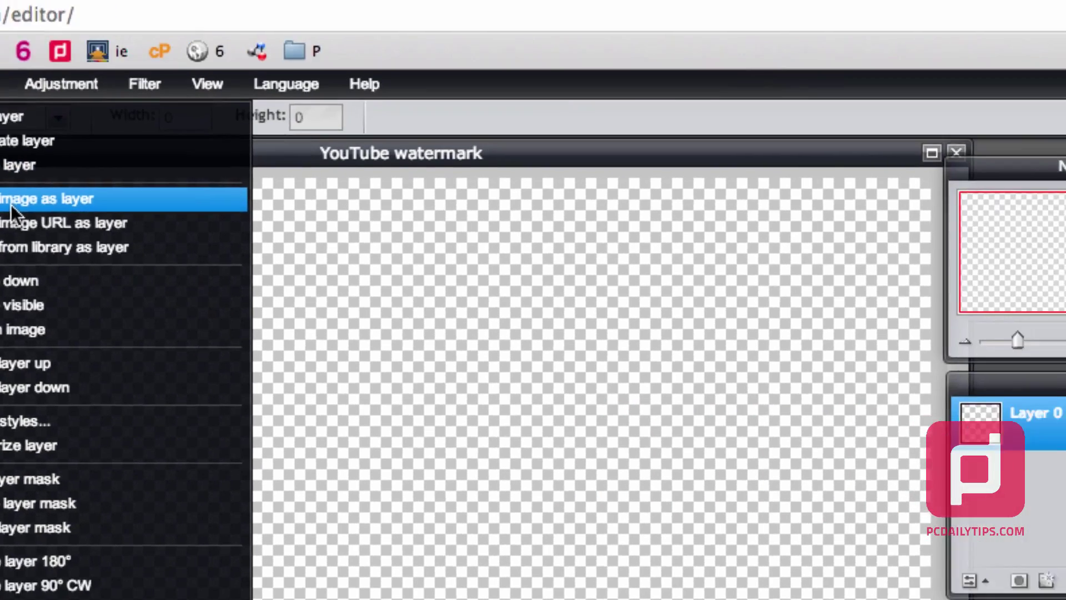
left_click(301, 195)
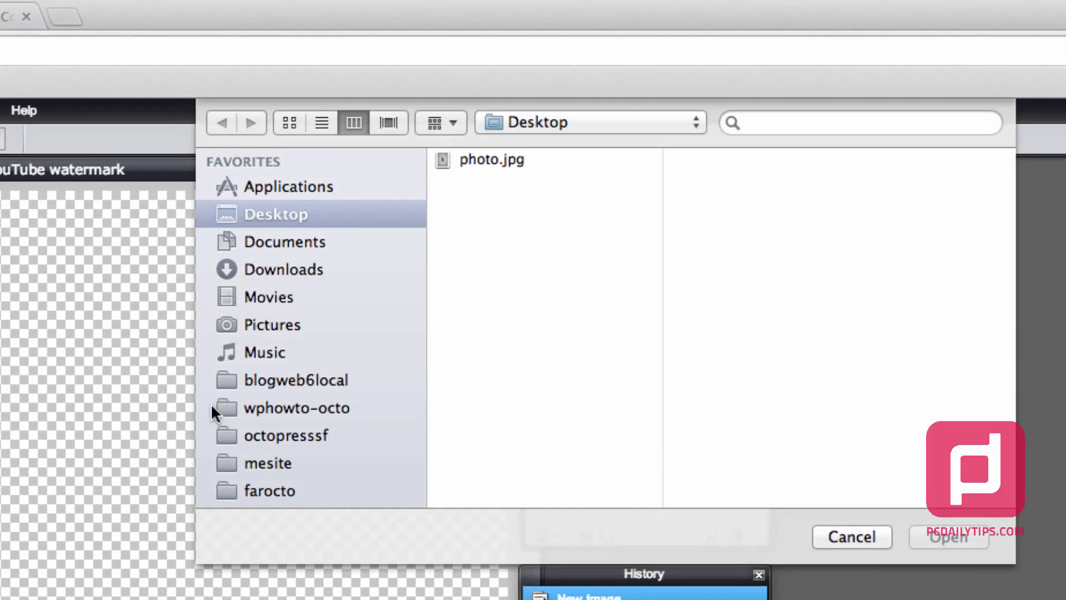
left_click(473, 160)
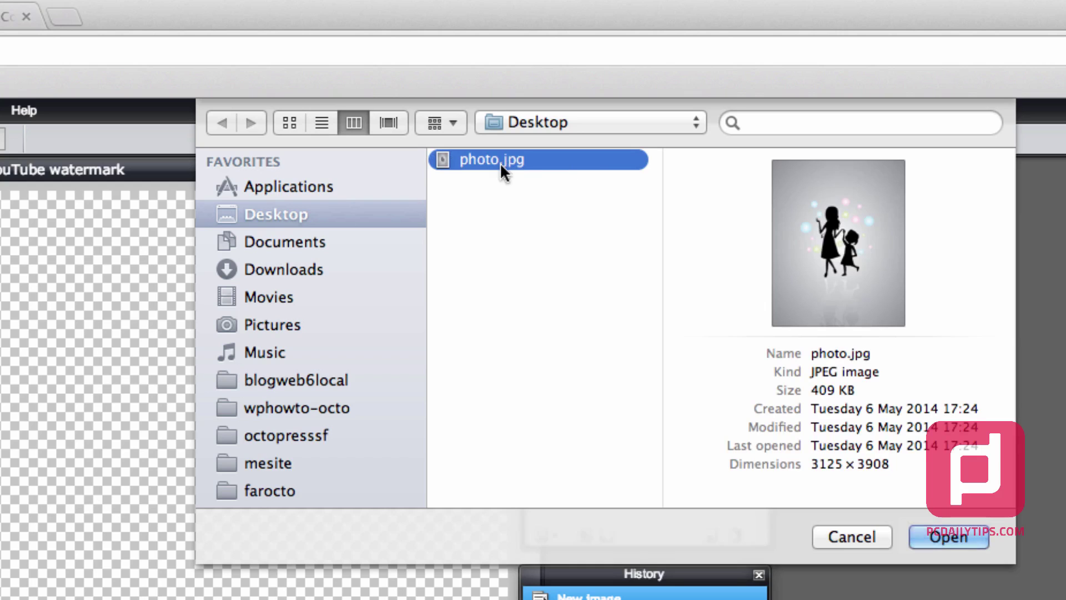
left_click(945, 538)
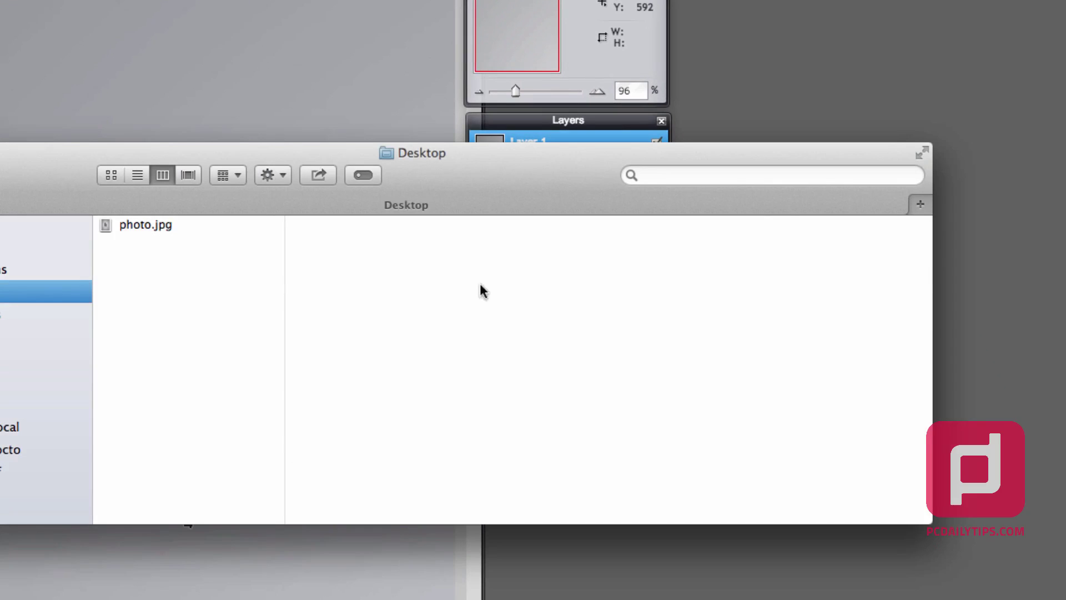
left_click(145, 226)
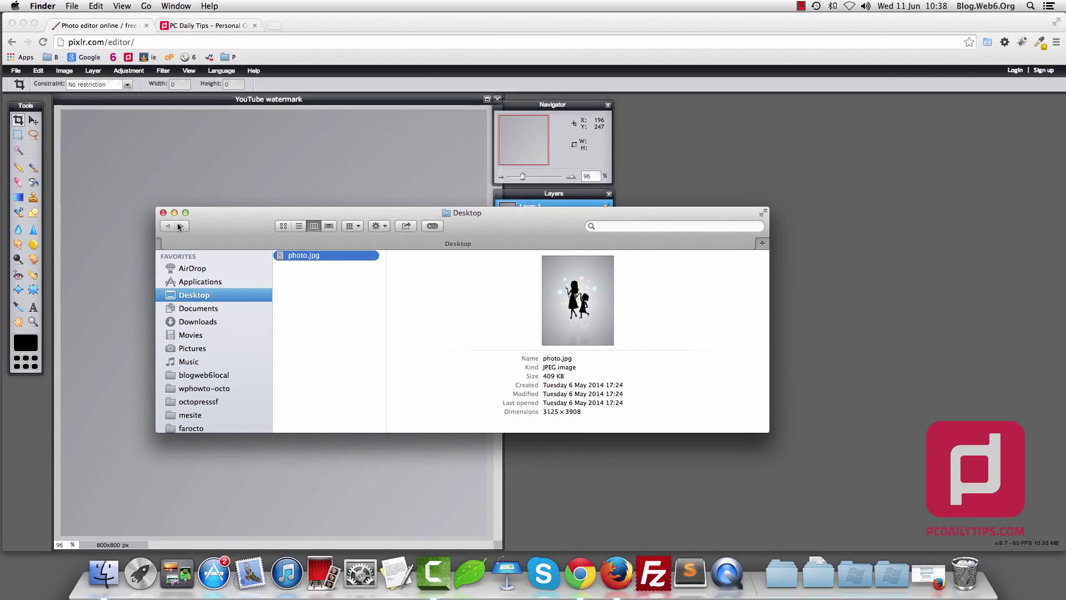
key("super+w")
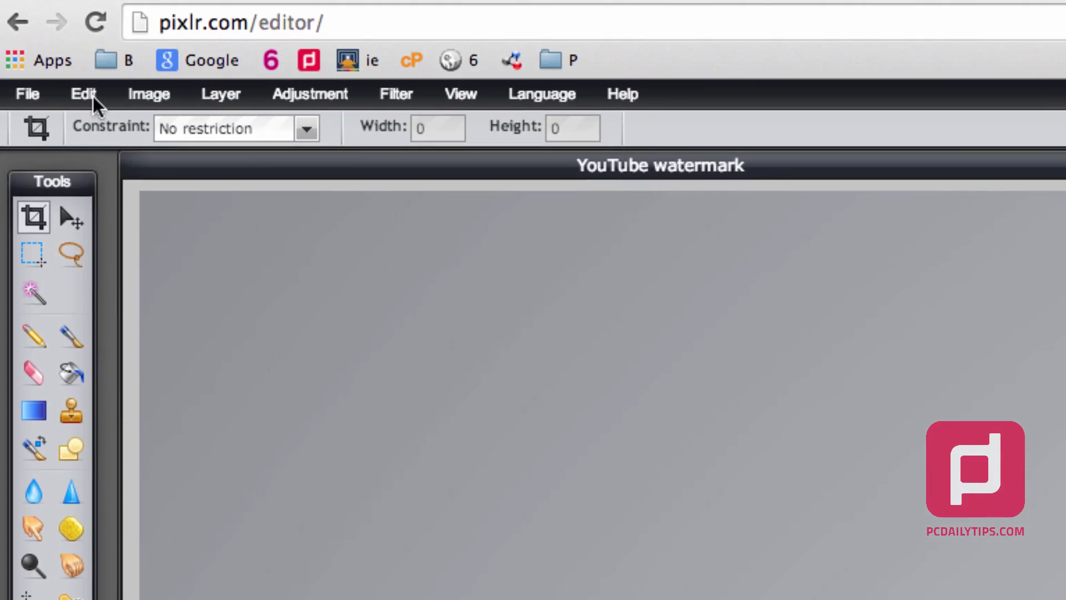
- Start Free Transform on the photo layer and rescale it from its corner handles
left_click(87, 97)
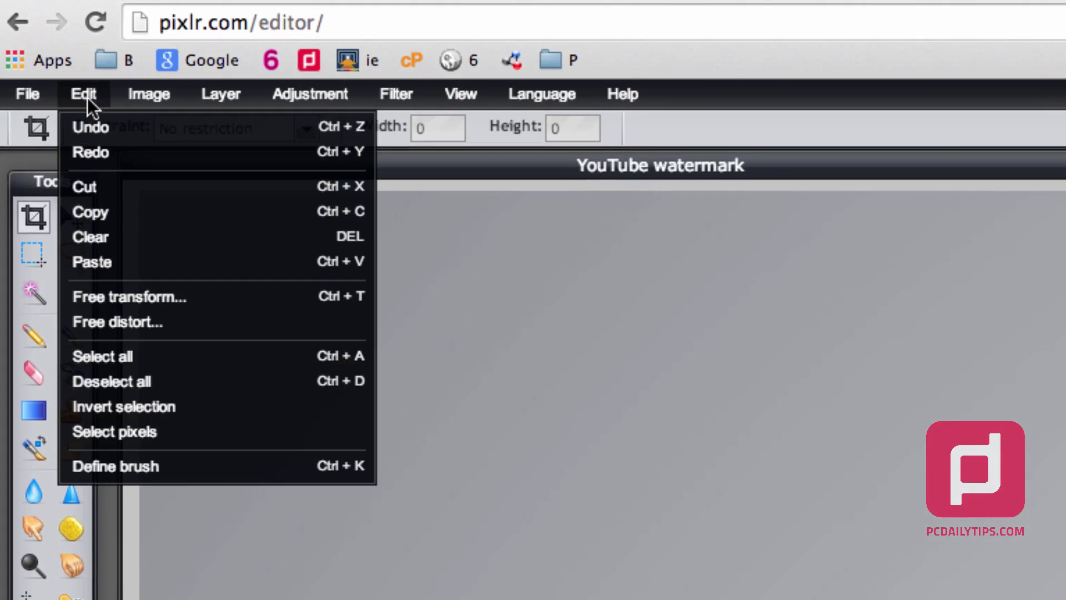
left_click(160, 297)
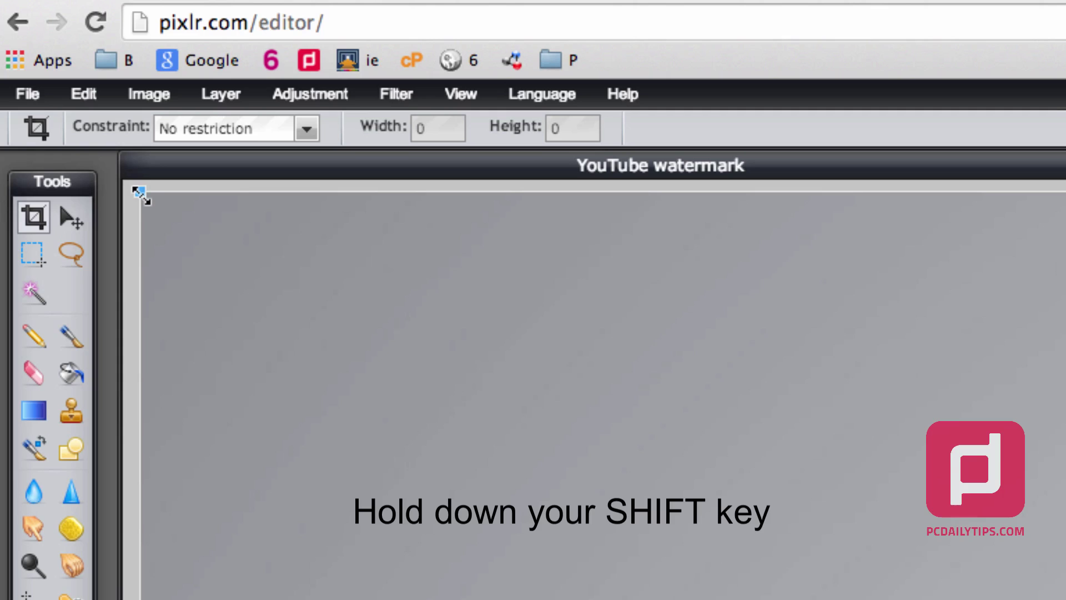
left_click_drag(139, 195, 473, 488)
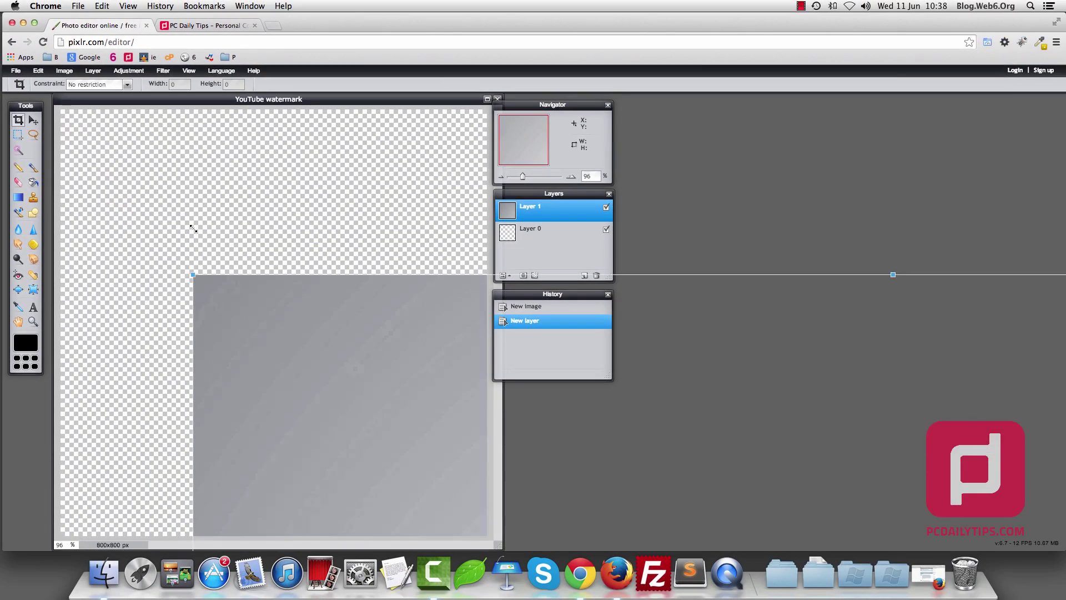
left_click_drag(193, 228, 201, 274)
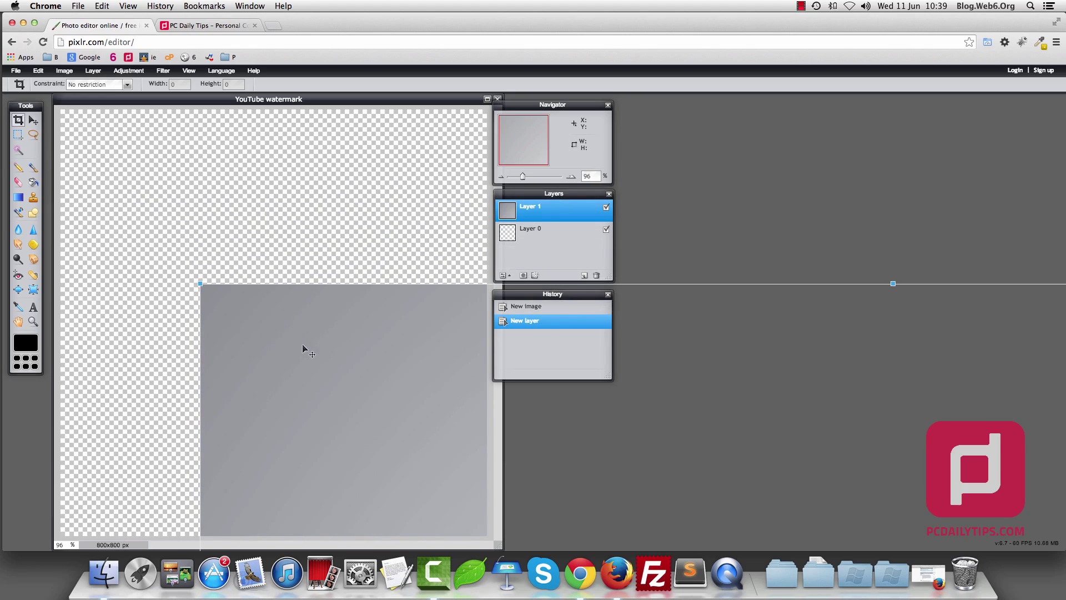
left_click_drag(303, 349, 155, 171)
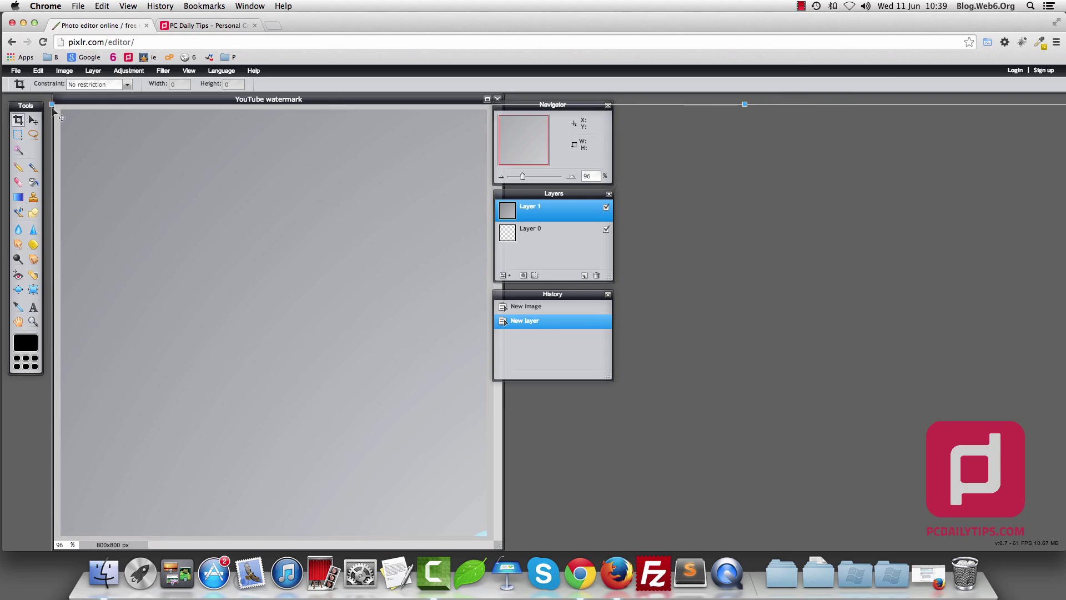
left_click_drag(53, 106, 331, 422)
- Reposition and rescale the photo until it covers the whole 800x800 canvas
left_click_drag(378, 469, 222, 311)
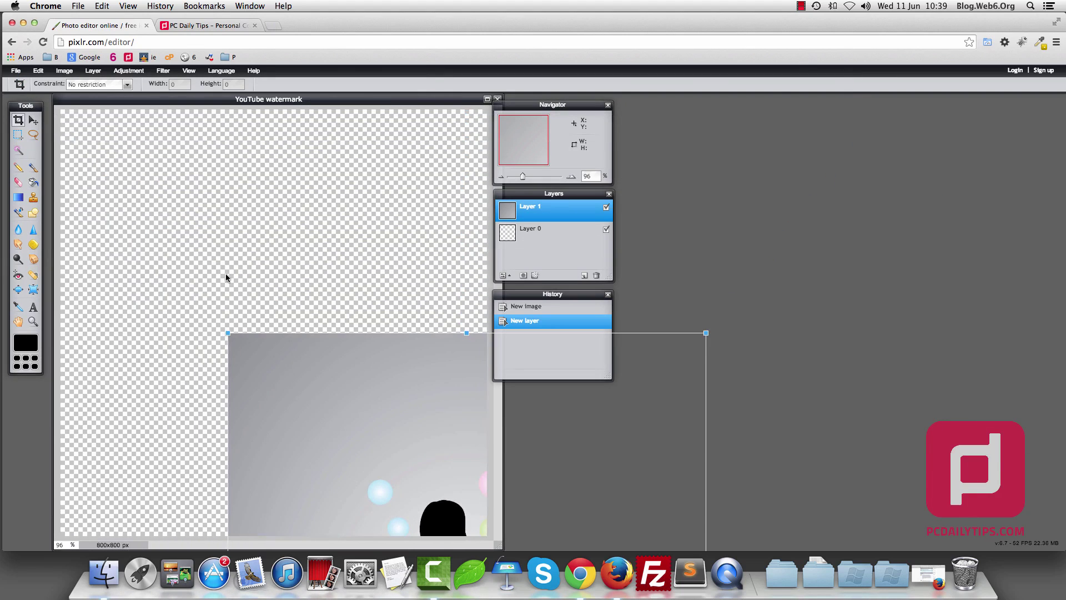
left_click_drag(307, 399, 140, 195)
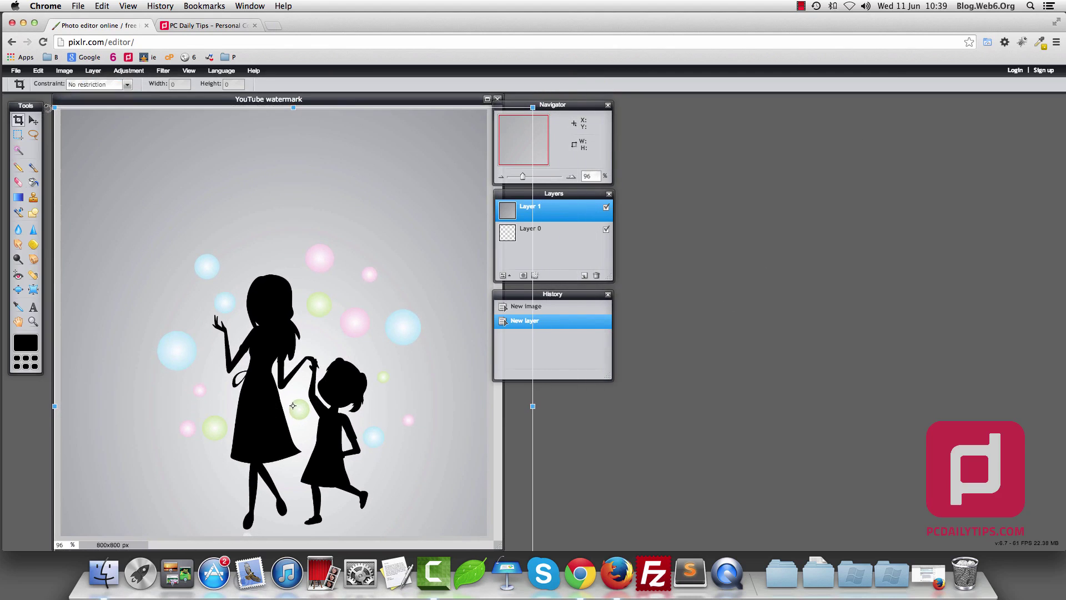
left_click_drag(54, 107, 107, 192)
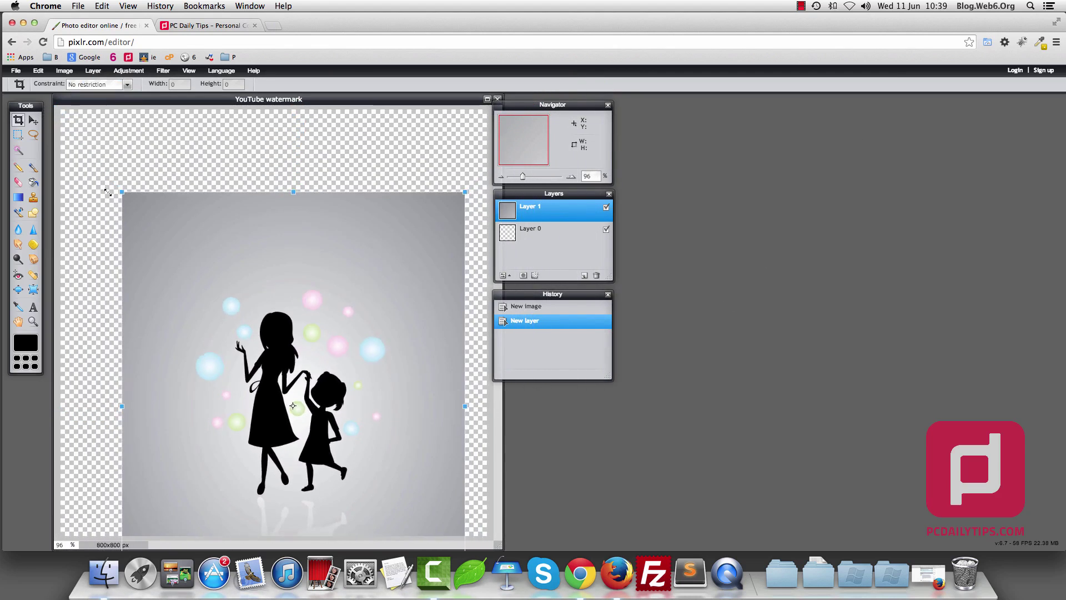
left_click_drag(258, 268, 193, 184)
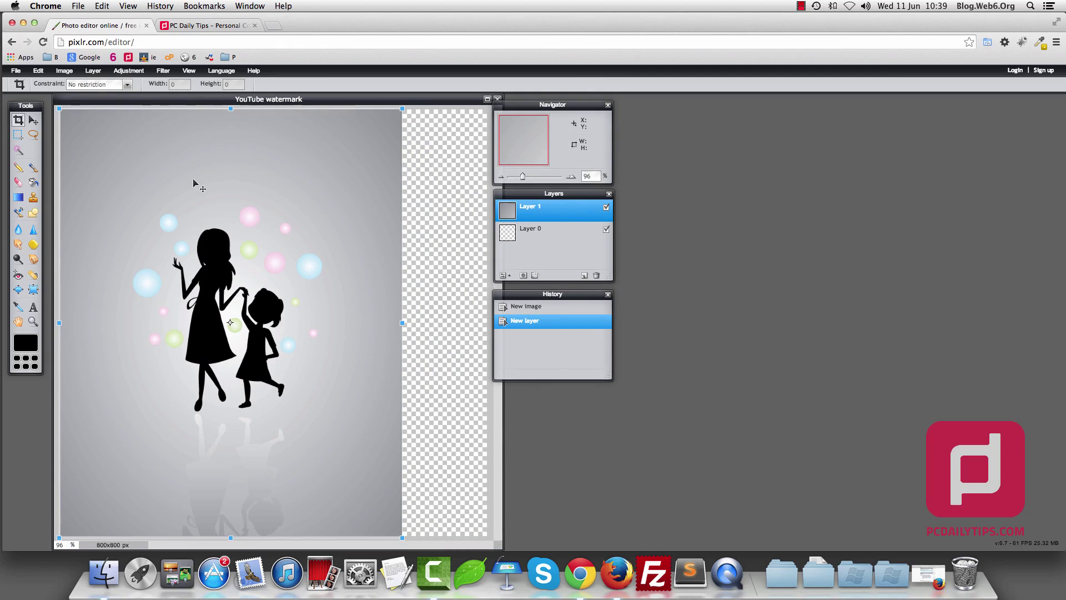
left_click_drag(406, 109, 478, 33)
left_click_drag(284, 166, 337, 116)
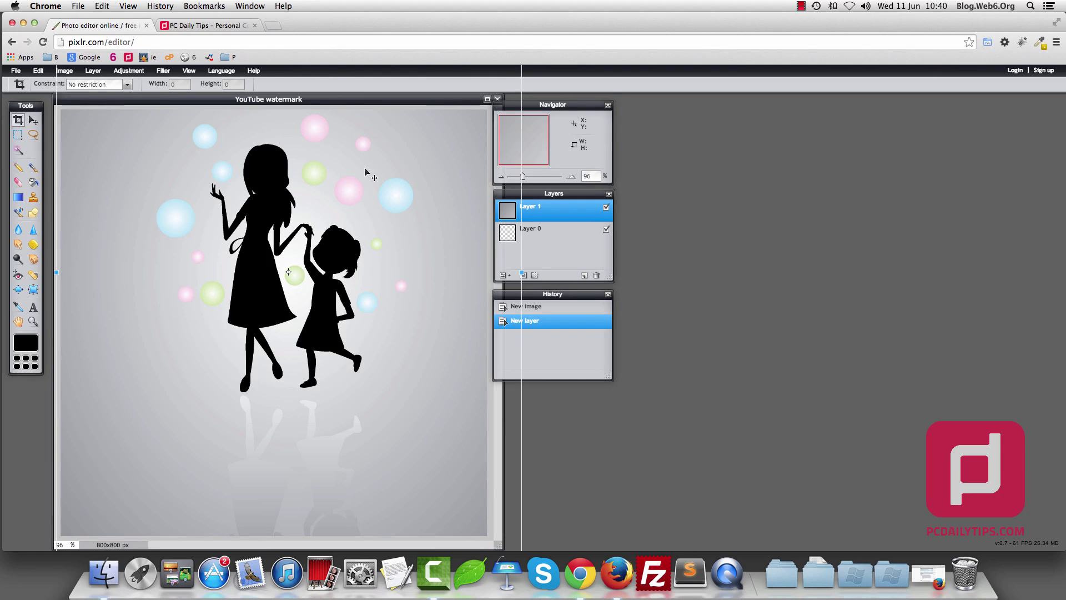
- Confirm the photo's Free Transform and add empty Layer 9 on top
left_click(33, 121)
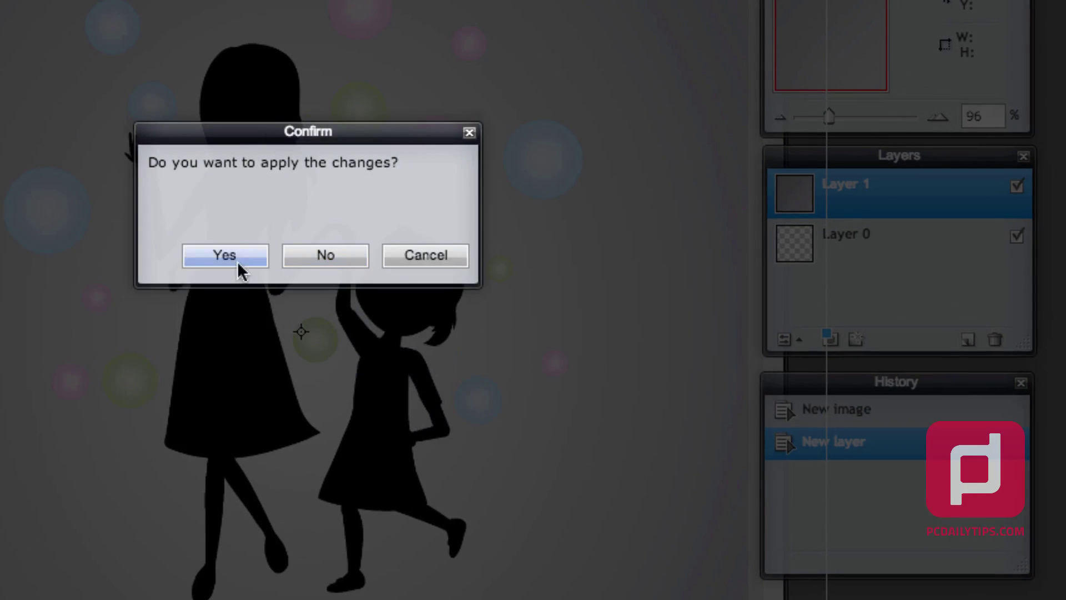
left_click(223, 256)
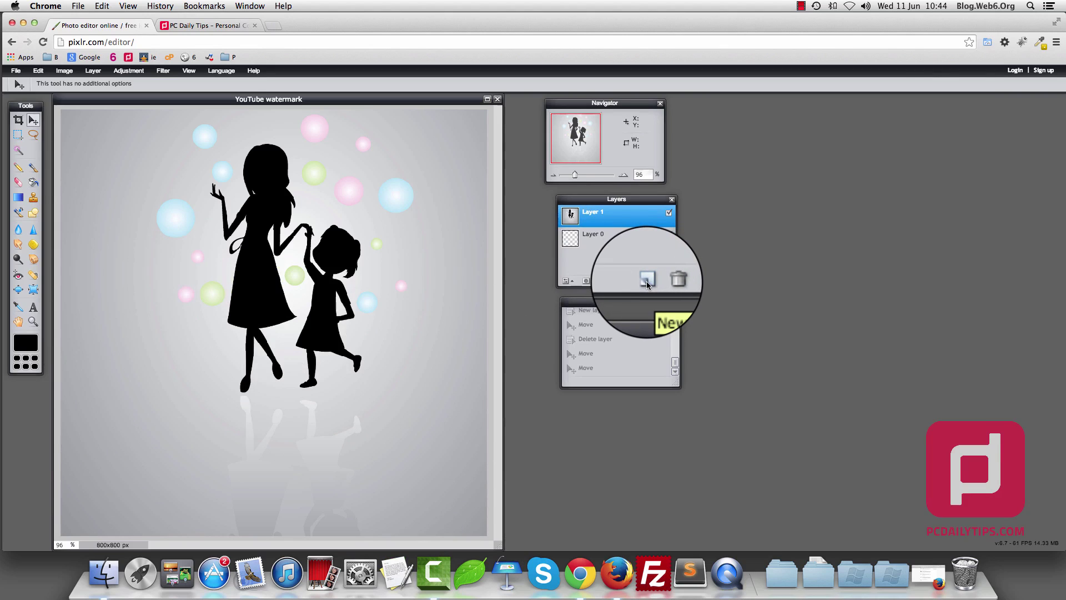
left_click(647, 281)
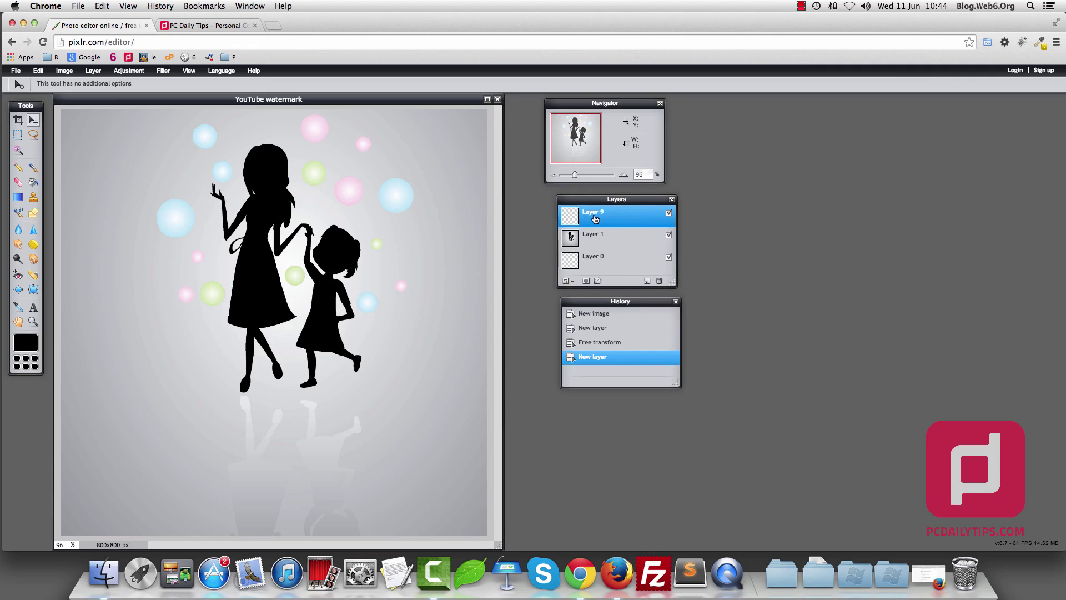
- Select the Drawing tool's rectangle shape with pure yellow ffff00 as fill colour
left_click(32, 216)
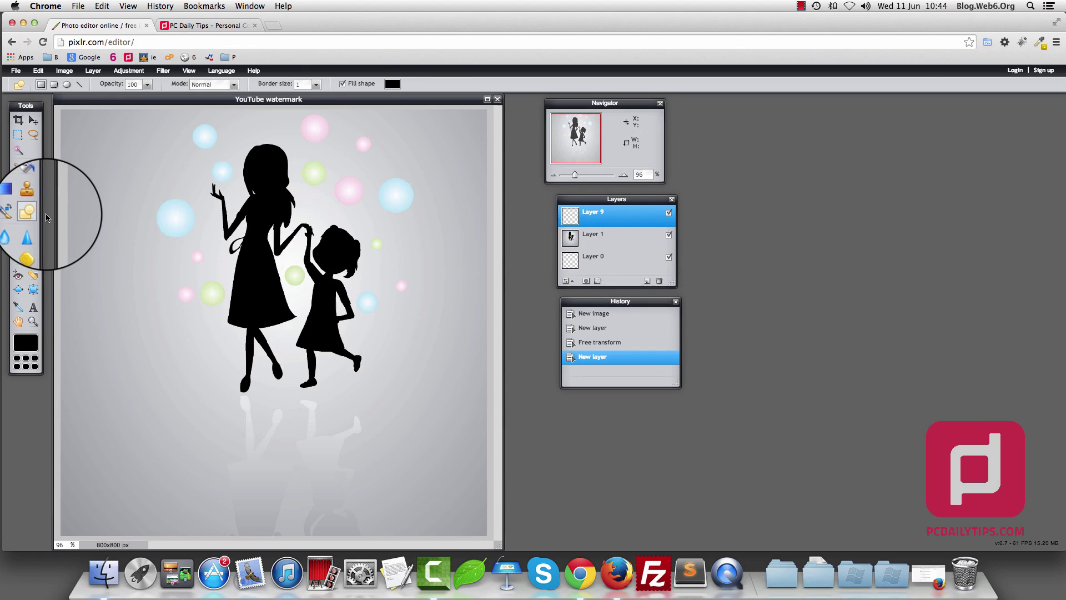
left_click(41, 87)
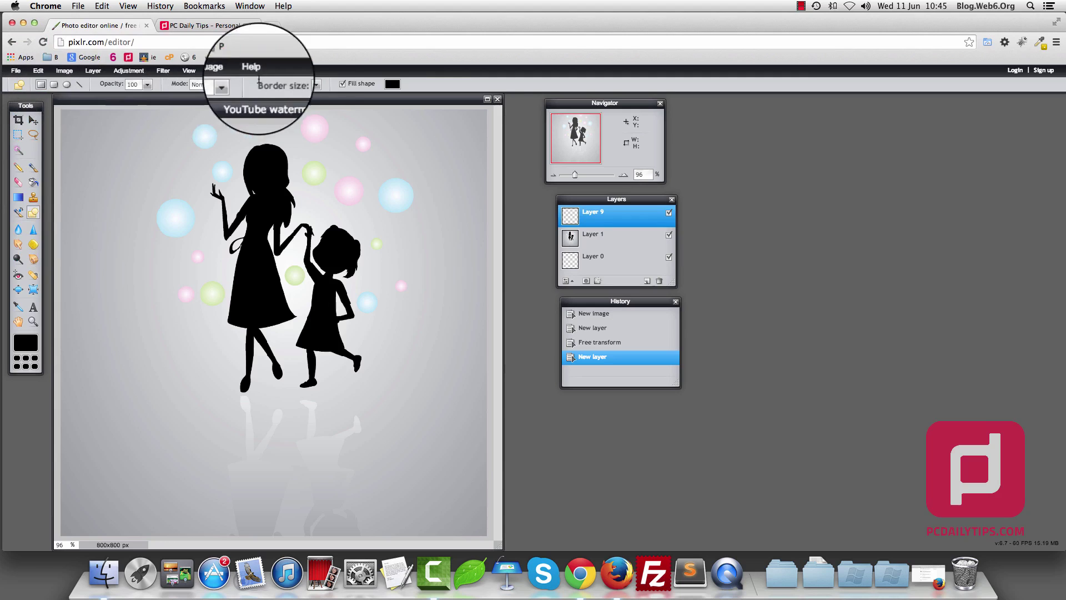
left_click(394, 87)
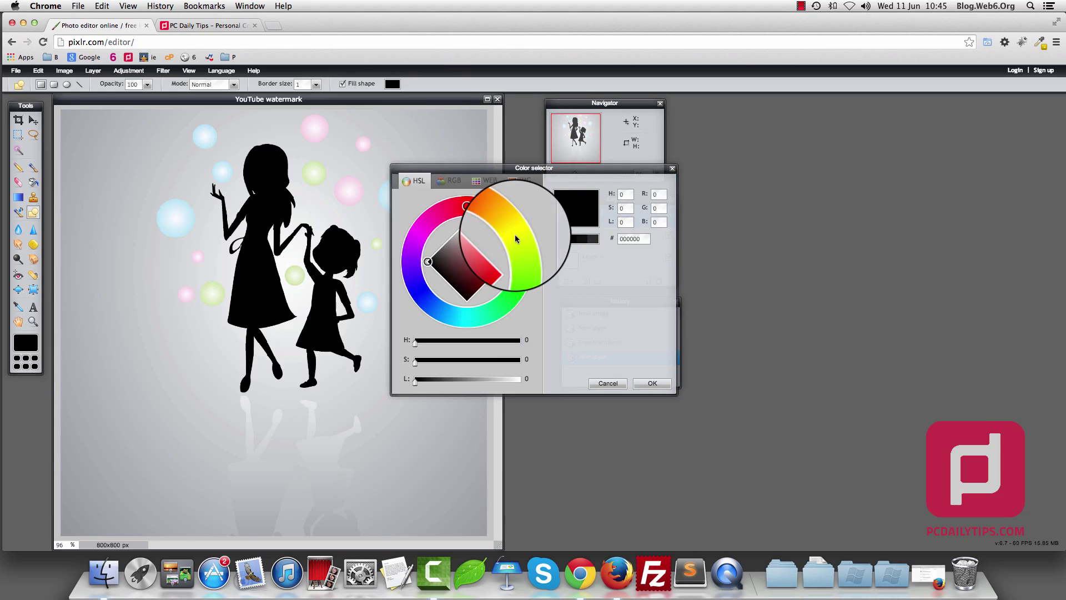
left_click(487, 181)
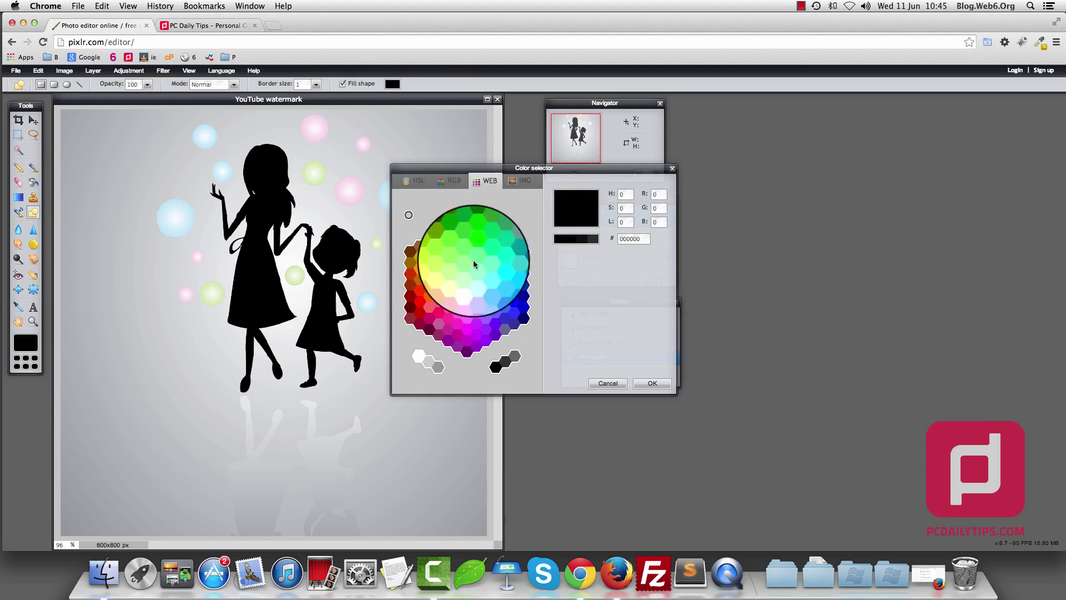
left_click(429, 265)
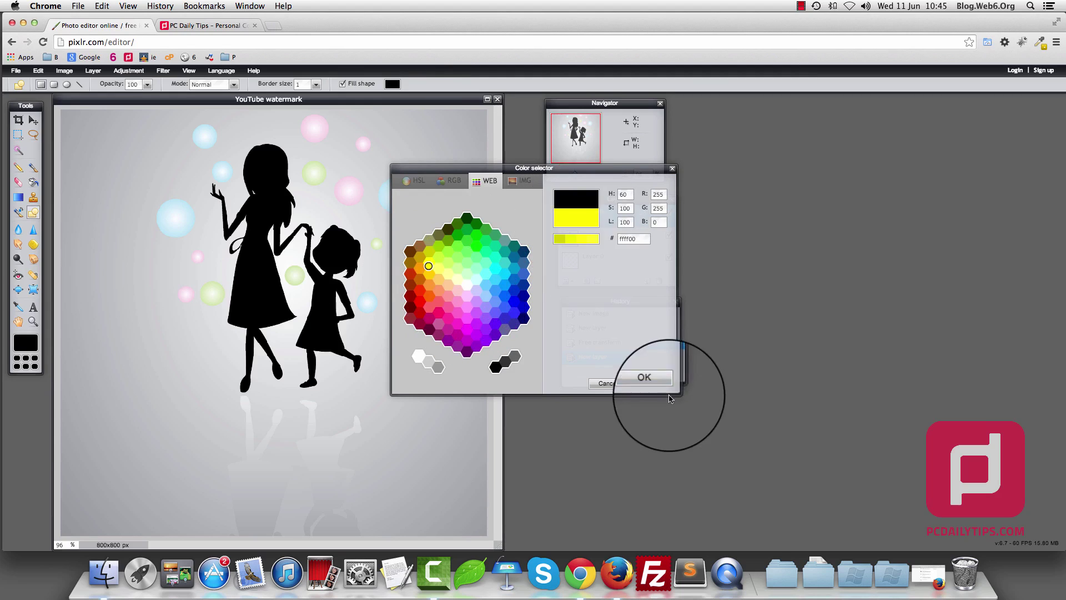
left_click(652, 385)
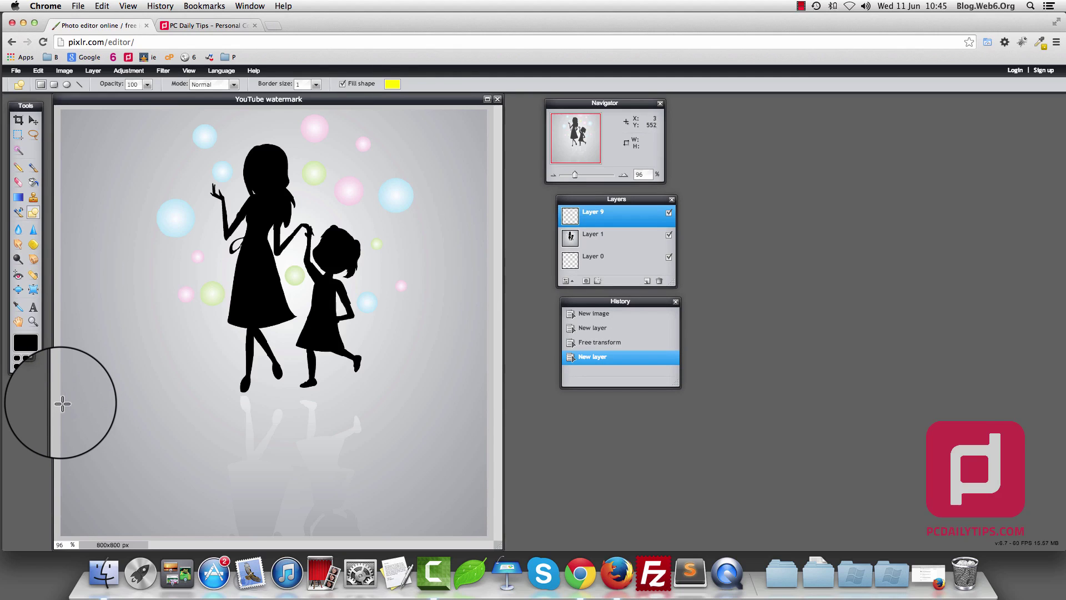
- Draw the yellow rectangle along the canvas bottom and add empty Layer 10 above it
left_click_drag(62, 404, 487, 536)
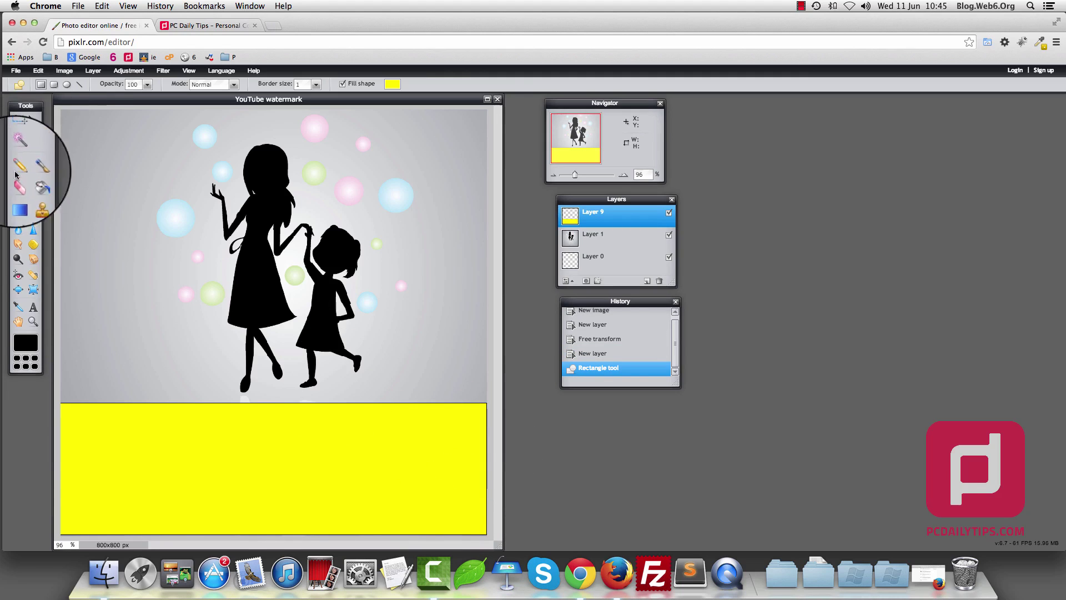
left_click(647, 282)
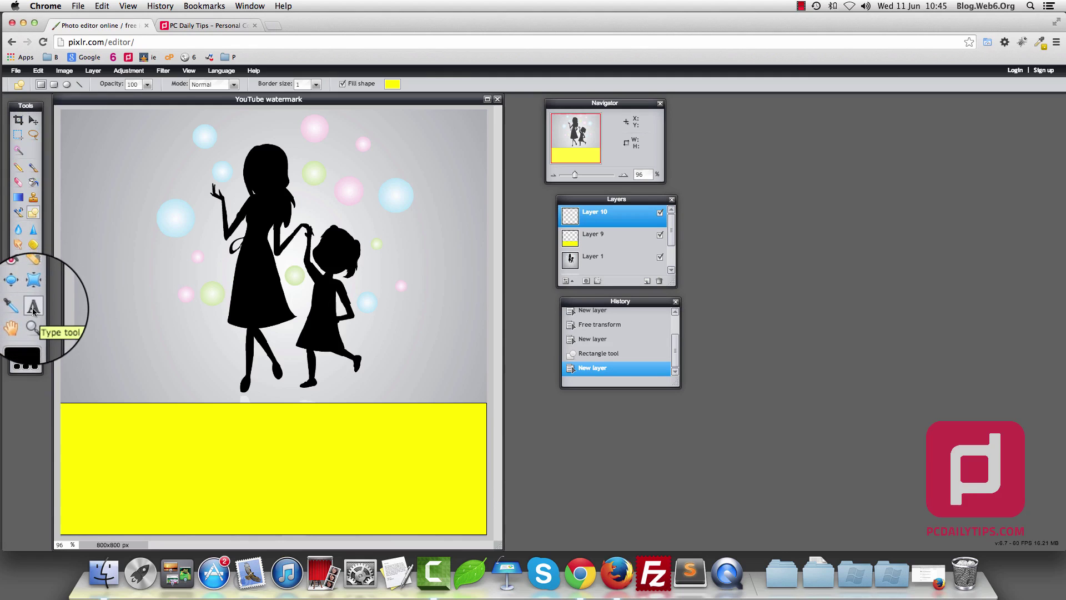
- Place a text box on the yellow banner and type 'Subscribe'
left_click(33, 308)
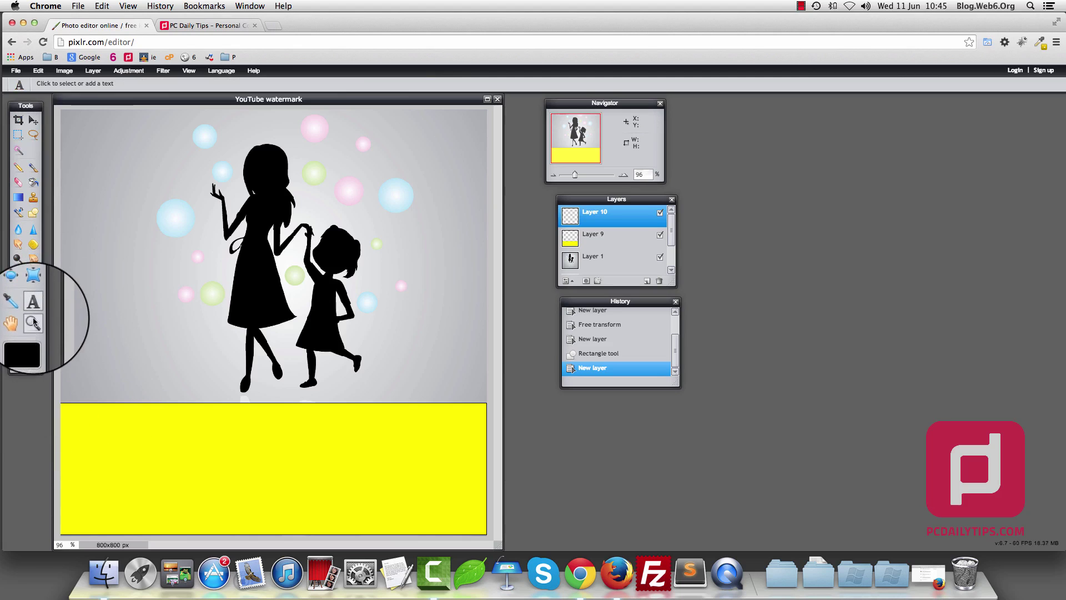
left_click(111, 446)
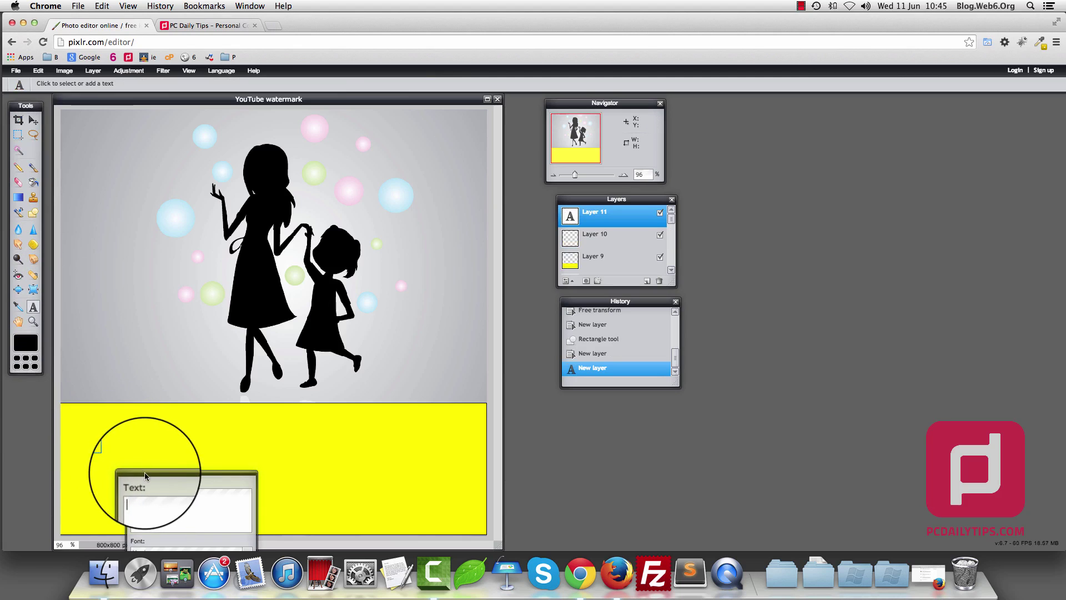
left_click_drag(151, 475, 203, 300)
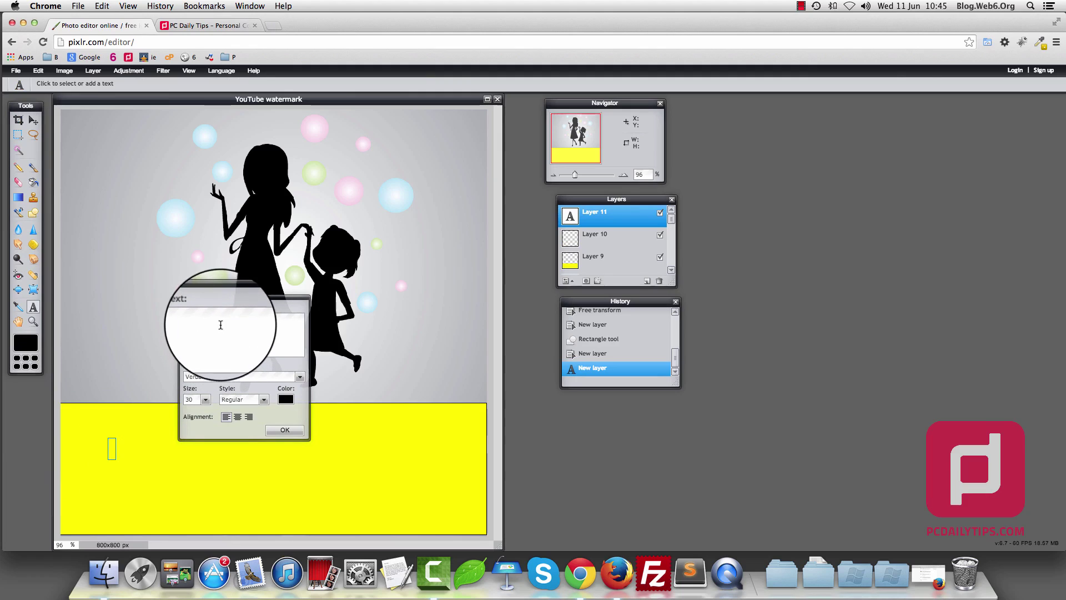
left_click(217, 324)
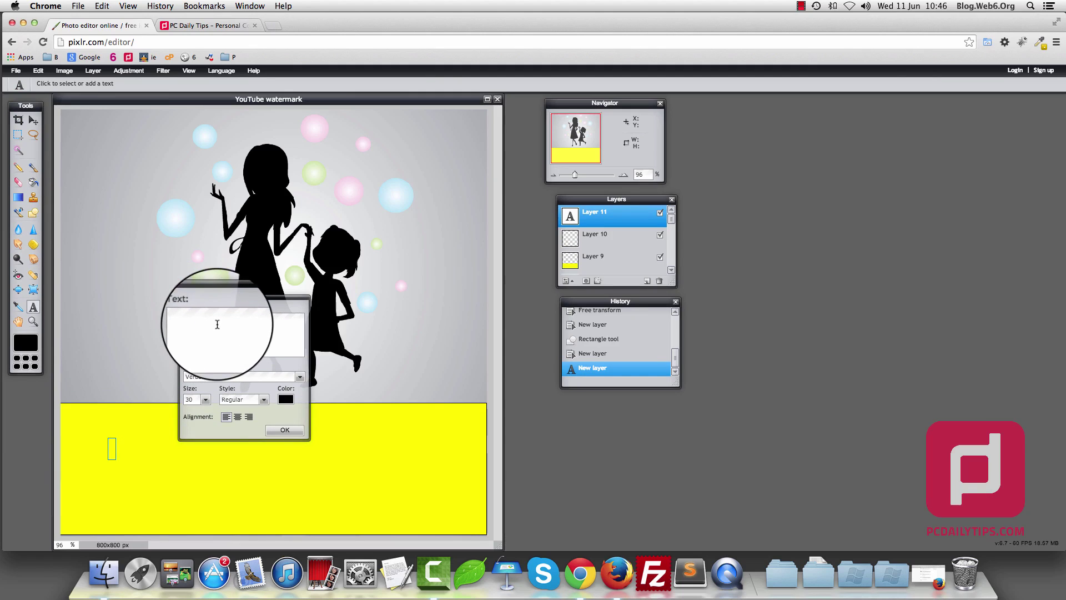
type("Subscribe")
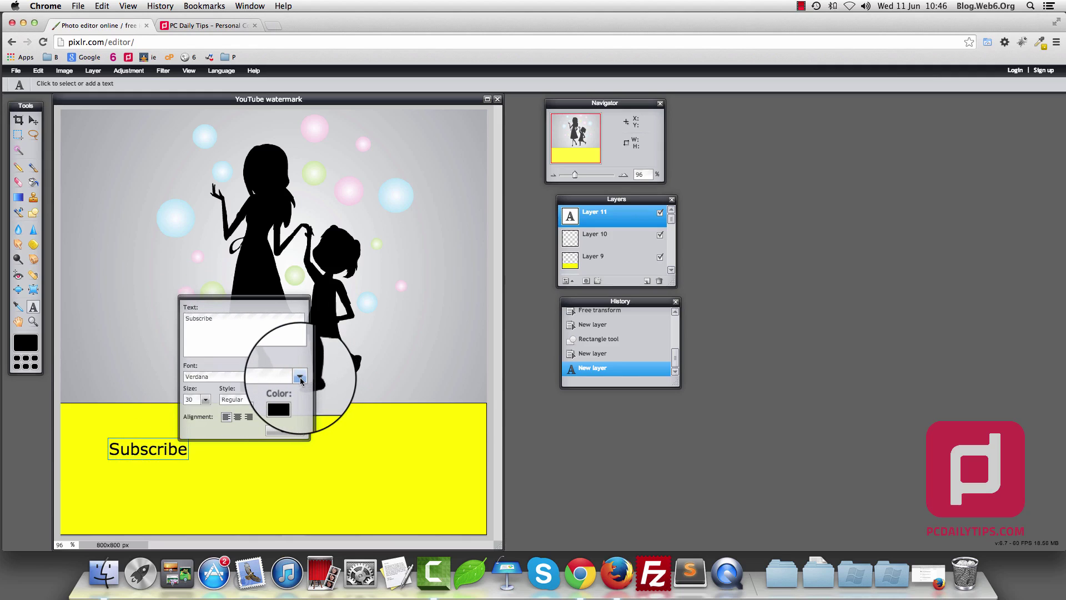
- Set the Subscribe text to size 130 and Bold, then commit it
left_click(207, 399)
left_click_drag(169, 409, 165, 410)
left_click_drag(180, 412, 209, 414)
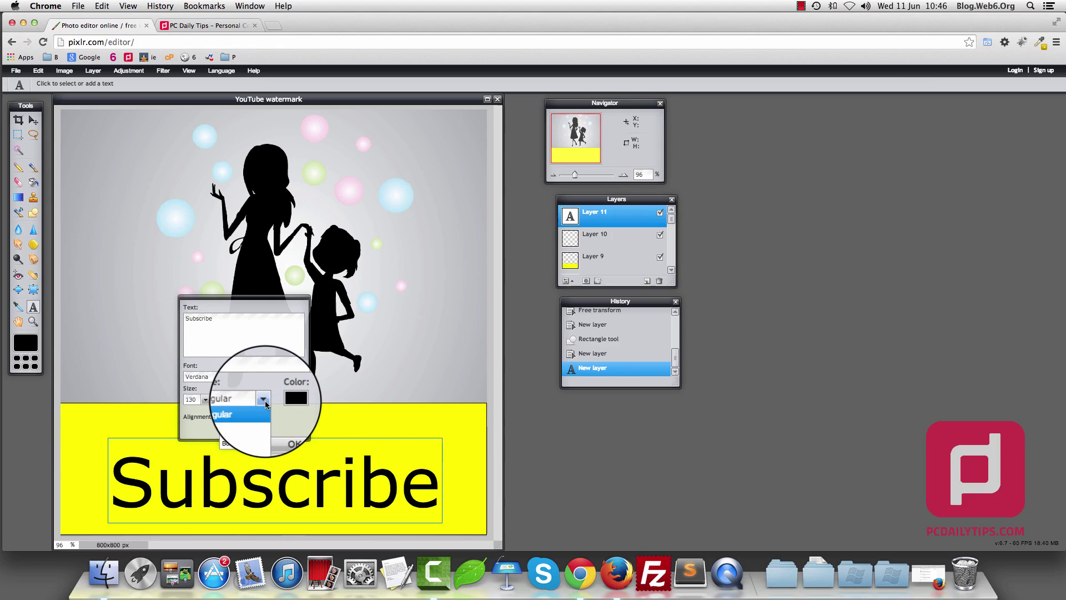
left_click(245, 418)
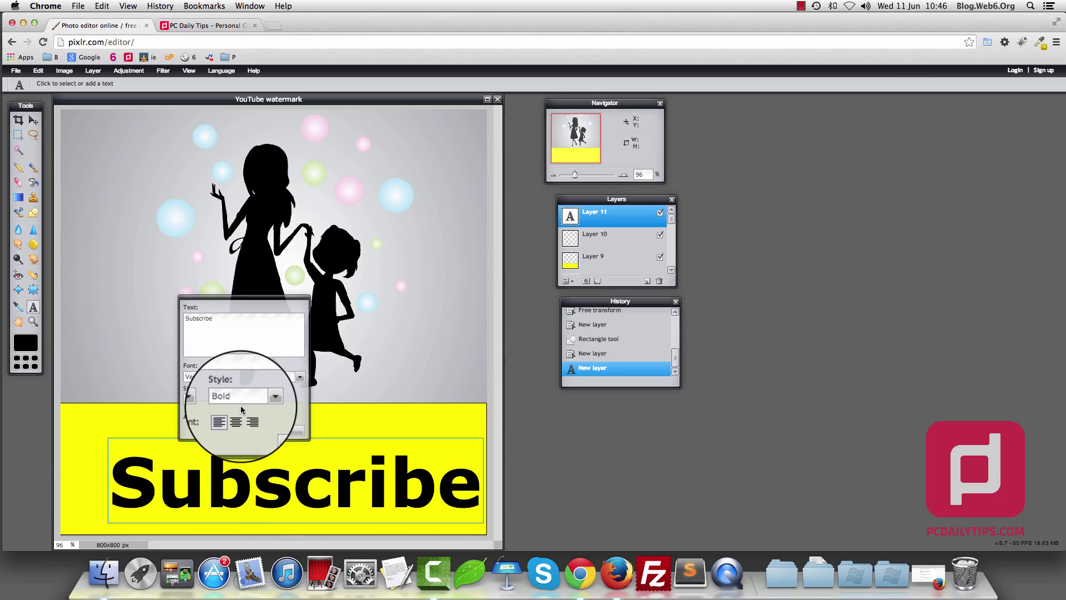
left_click(284, 429)
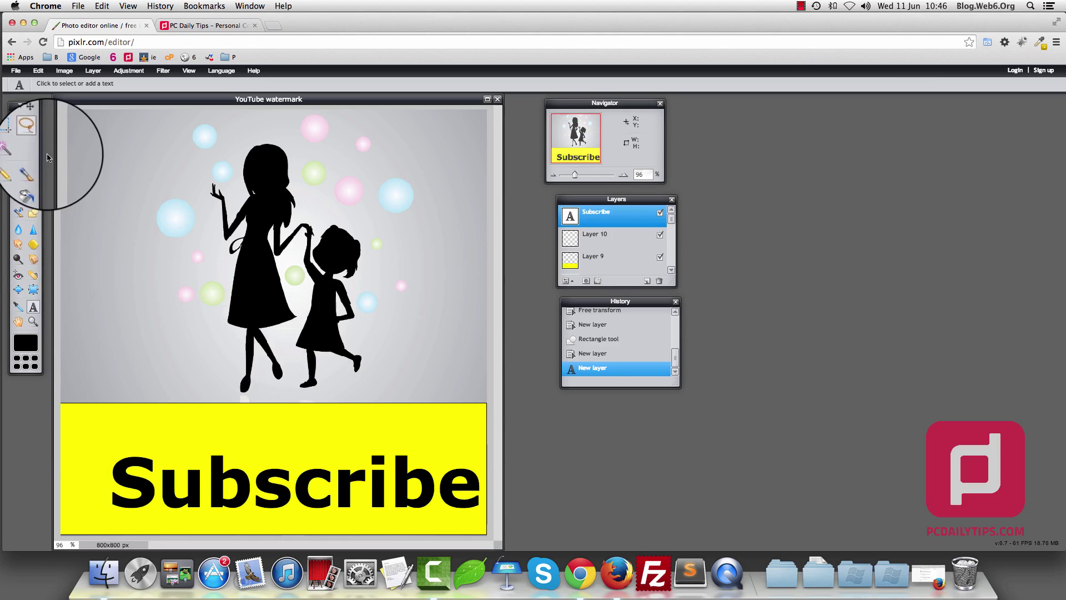
- With the Move tool, drag the Subscribe text toward the centre of the yellow banner
left_click(32, 122)
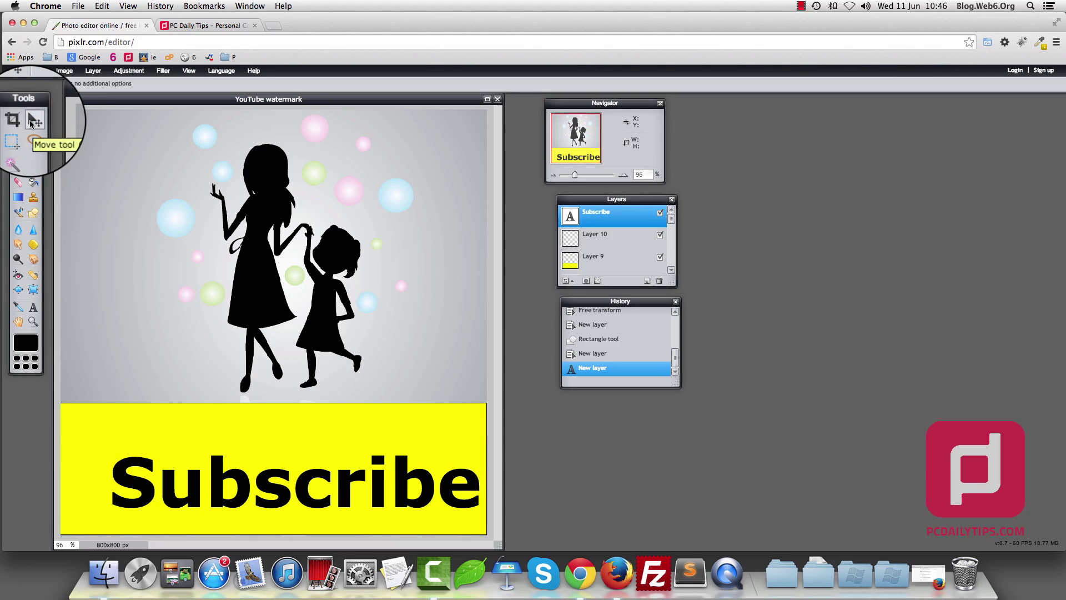
left_click_drag(294, 495, 269, 475)
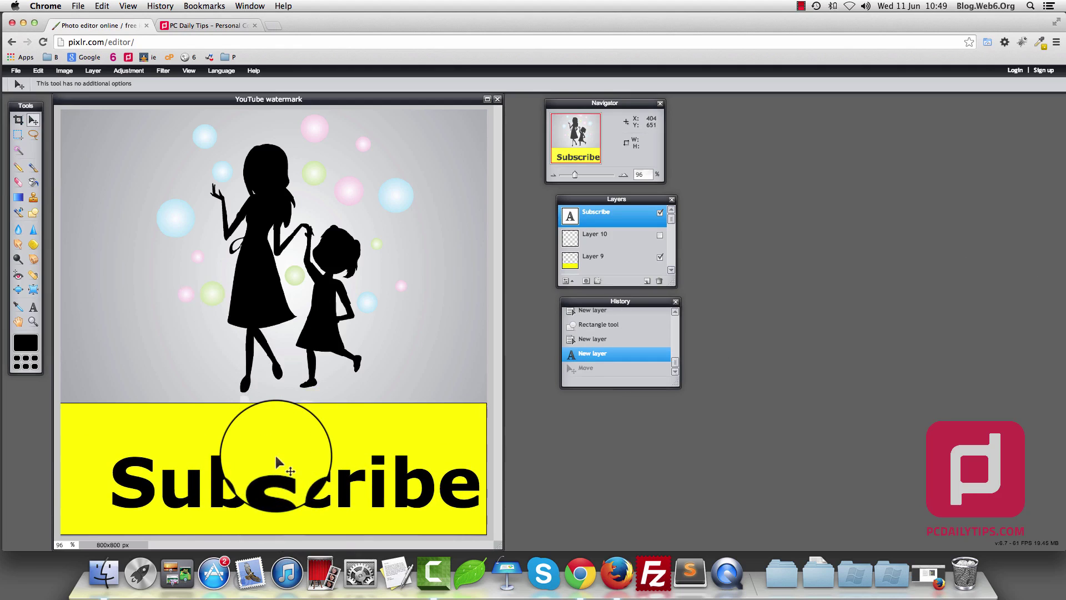